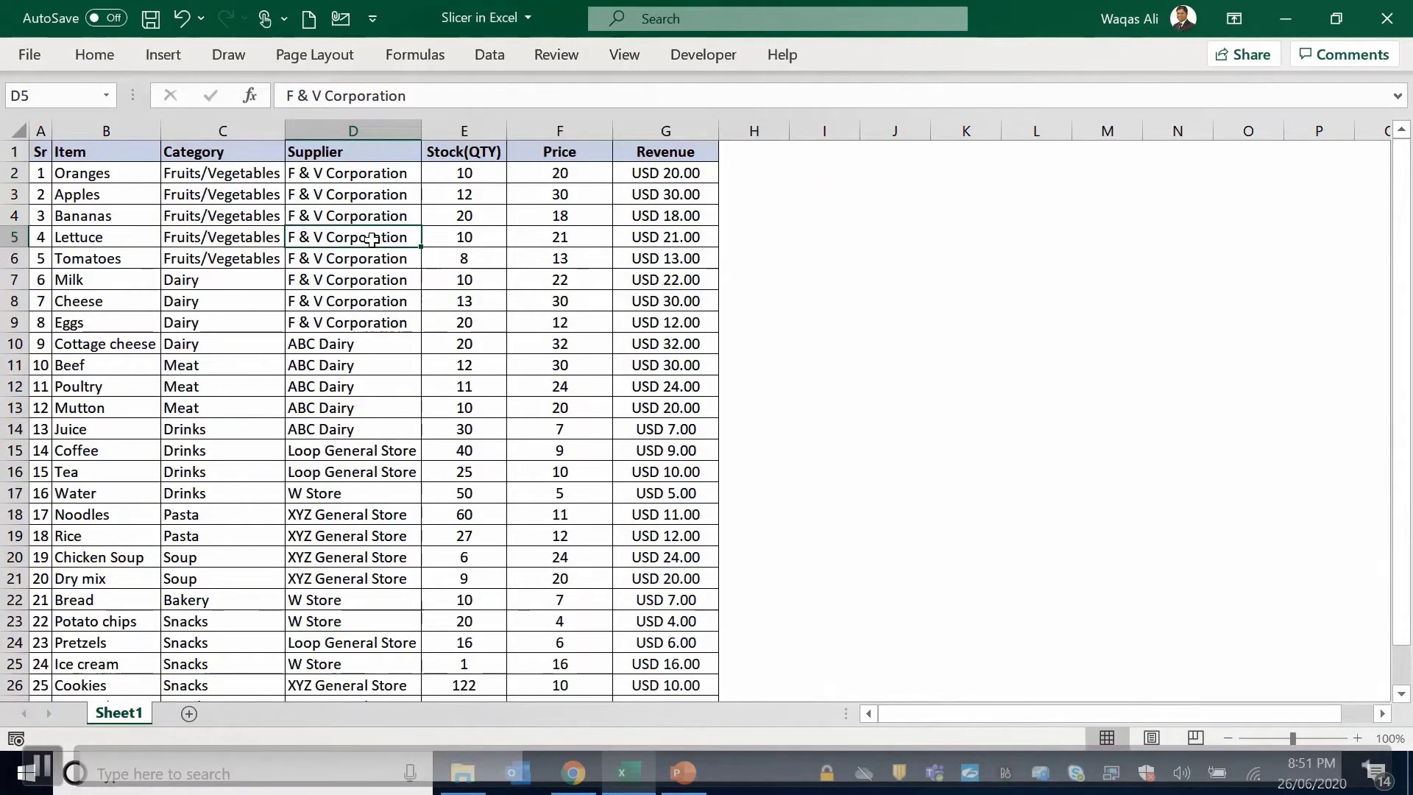
Examine the inventory data column by column, from Item and Category through Supplier, Stock(QTY), Price and Revenue.
{"action": "left_click_drag", "start_coordinate": [40, 151], "coordinate": [666, 685]}
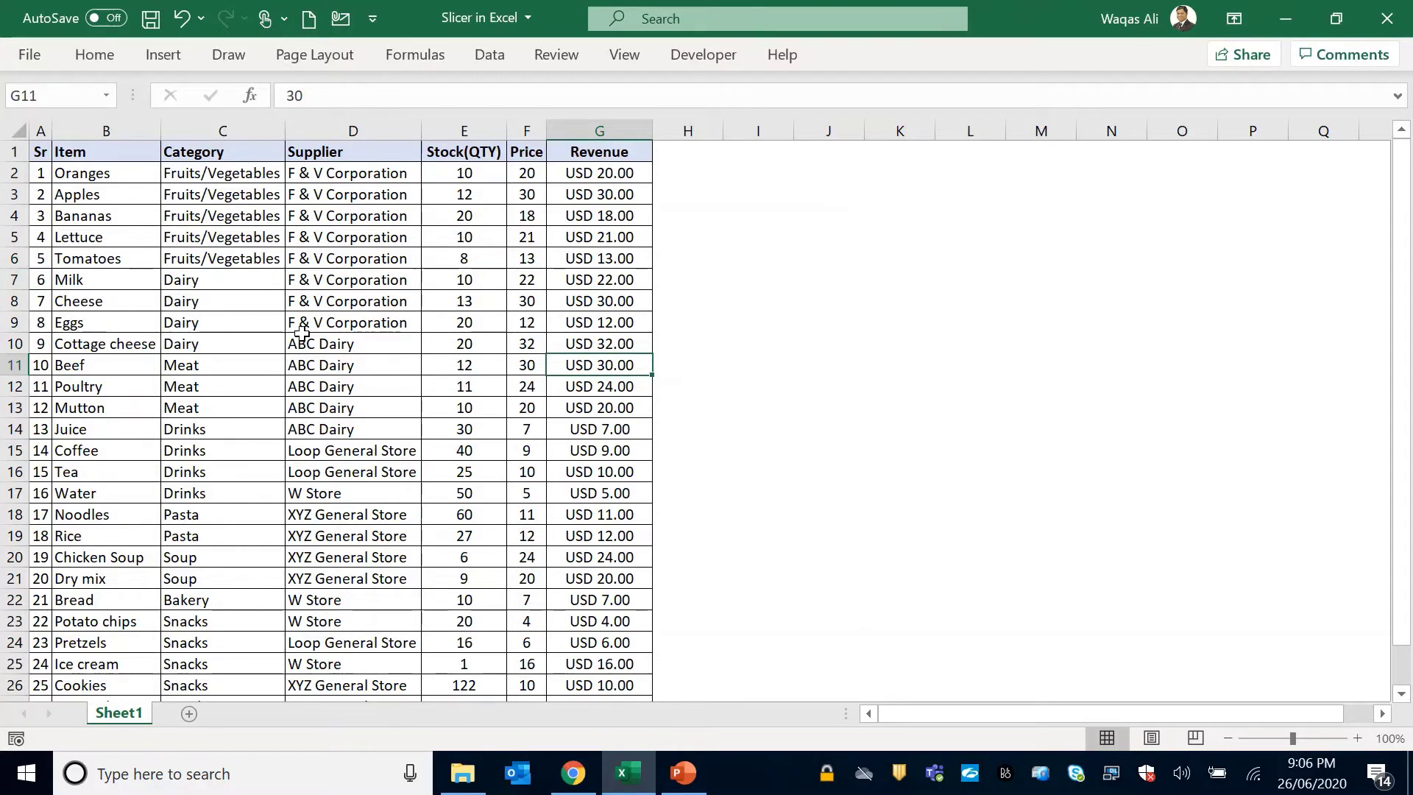
{"action": "left_click", "coordinate": [103, 131]}
{"action": "left_click", "coordinate": [221, 131]}
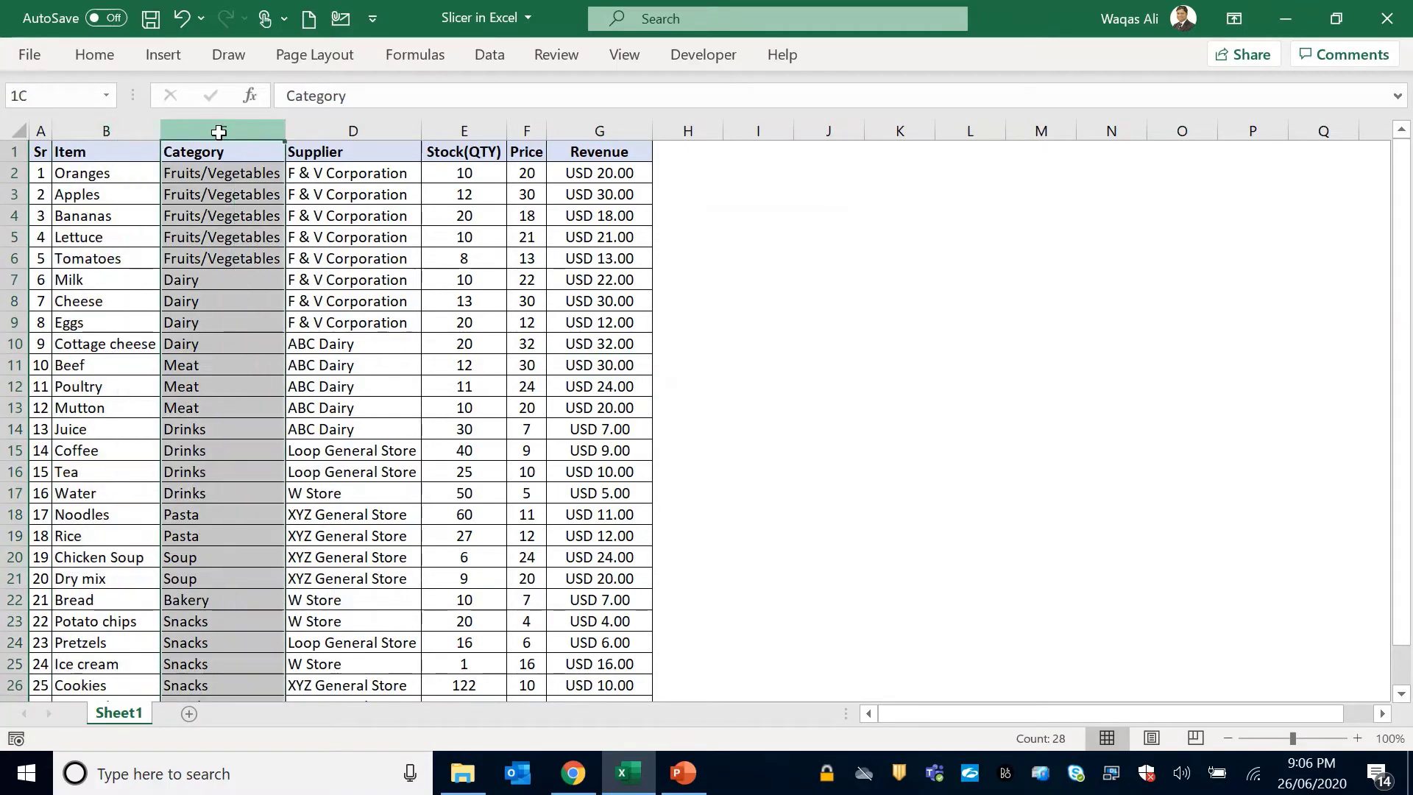
{"action": "left_click", "coordinate": [362, 129]}
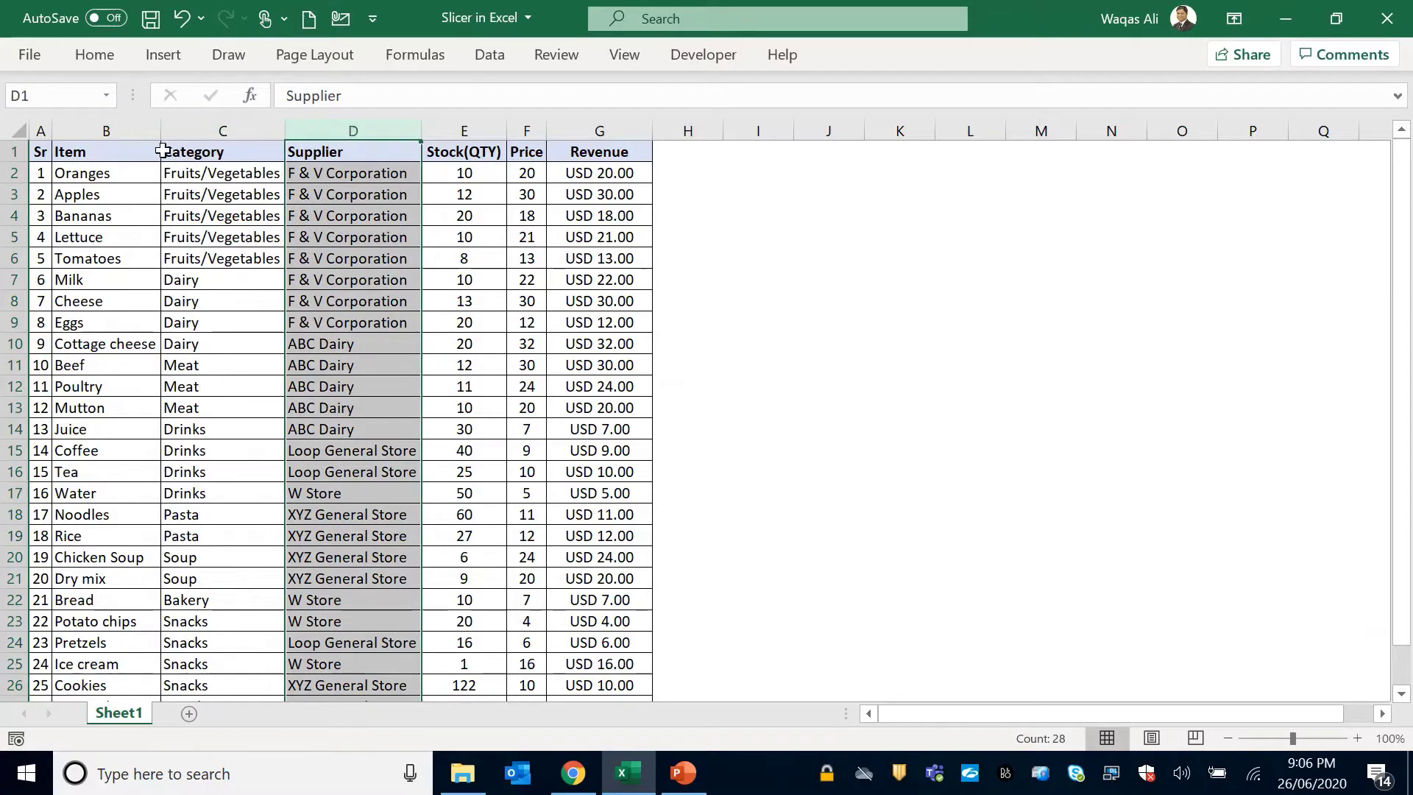
{"action": "left_click", "coordinate": [441, 133]}
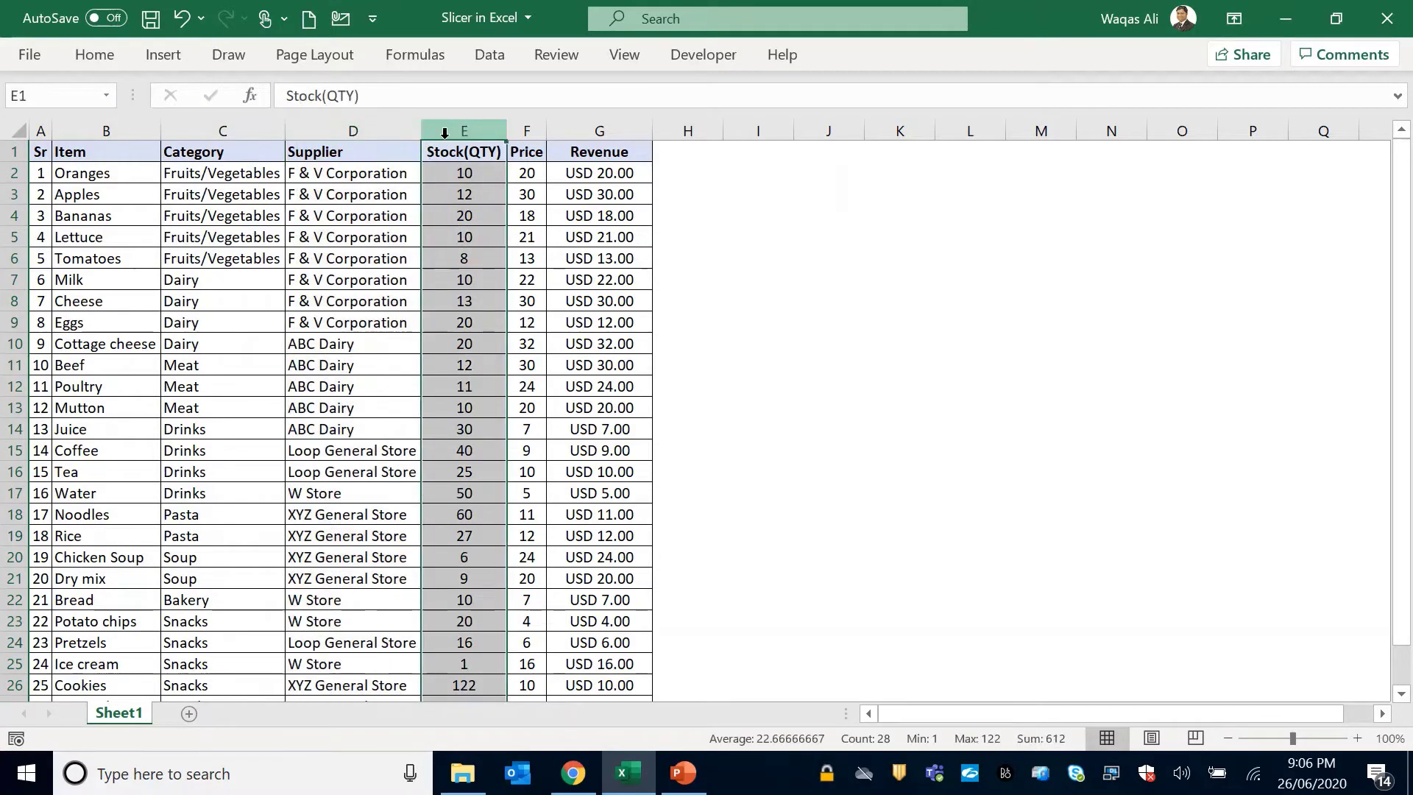
{"action": "left_click", "coordinate": [530, 131]}
{"action": "left_click", "coordinate": [591, 130]}
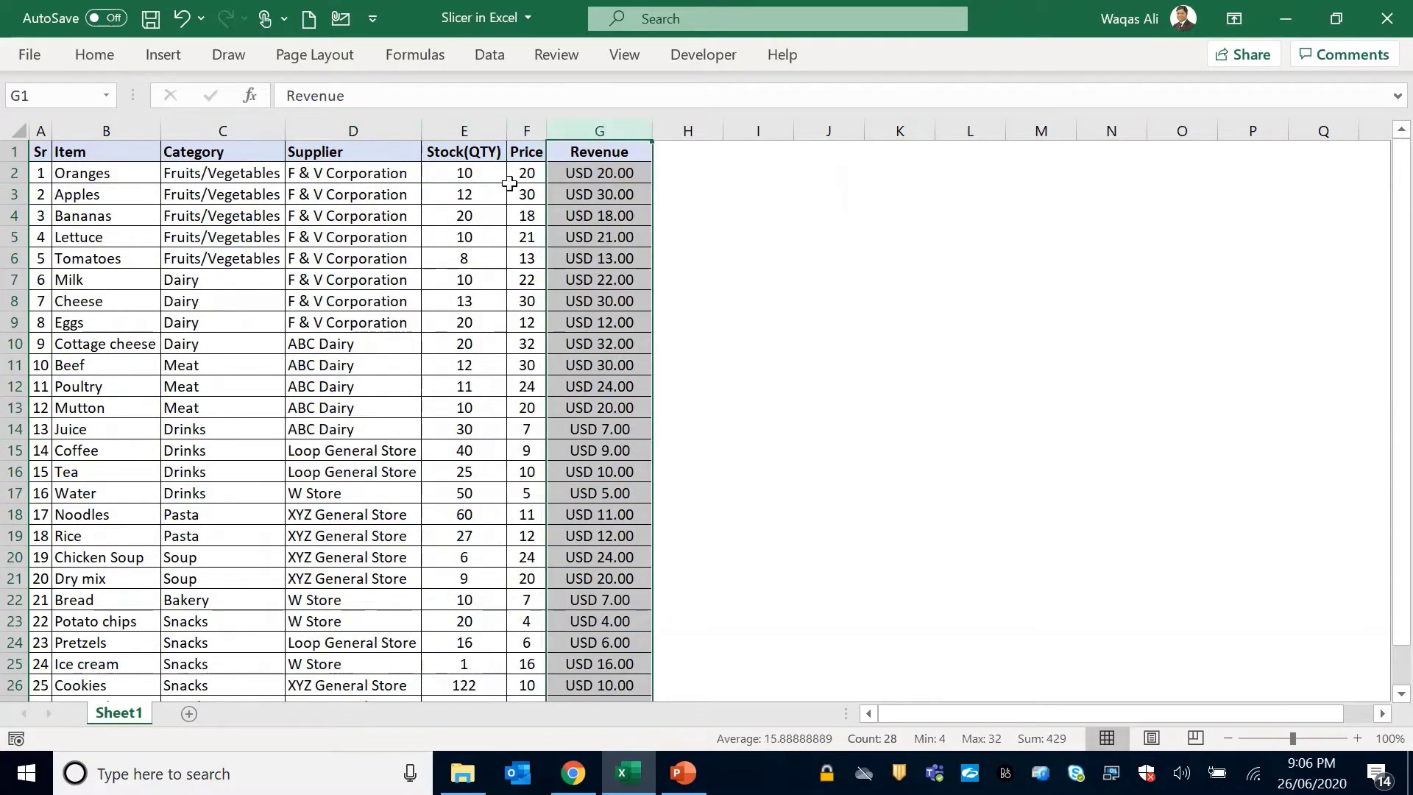
{"action": "left_click", "coordinate": [495, 284]}
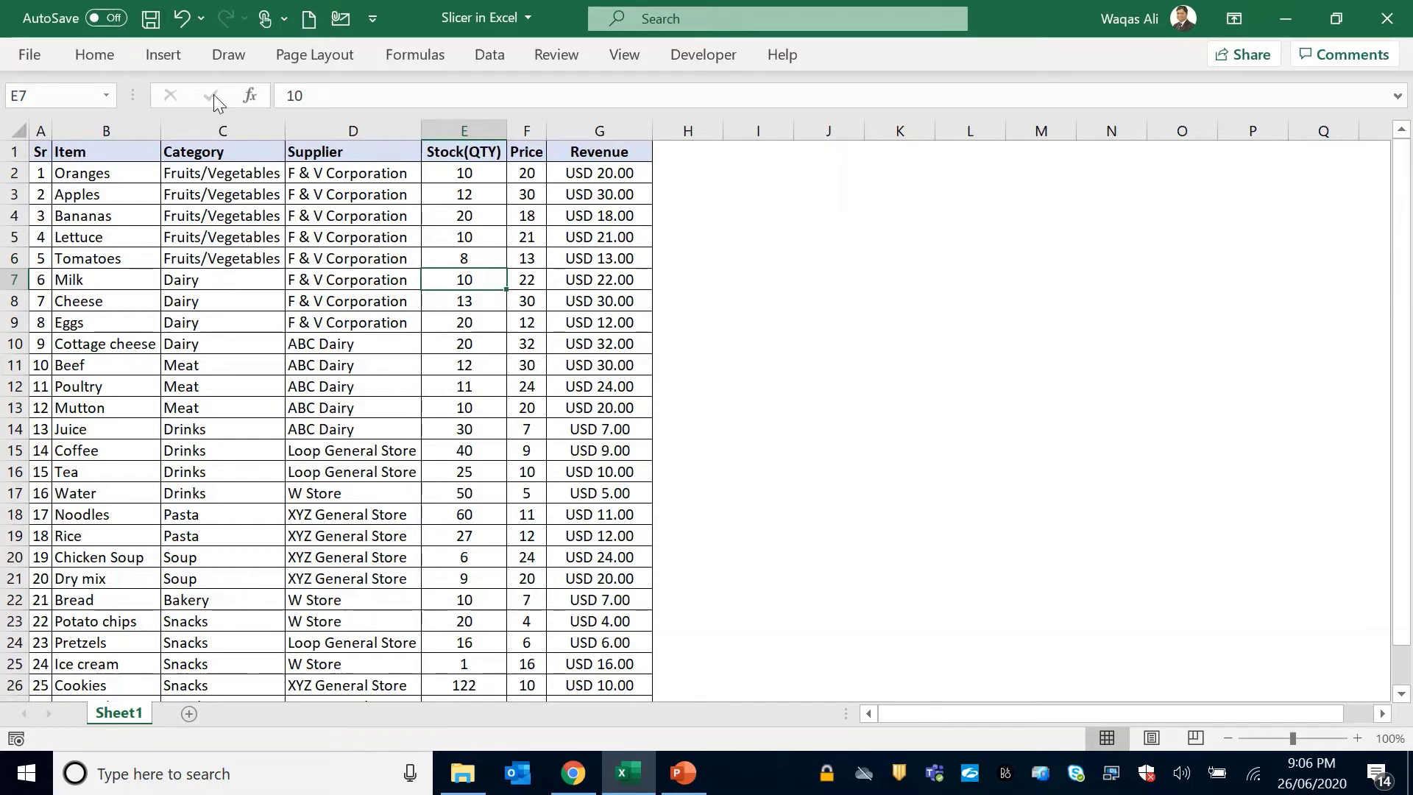
Turn on filtering for the header row of the inventory data.
{"action": "left_click", "coordinate": [90, 55]}
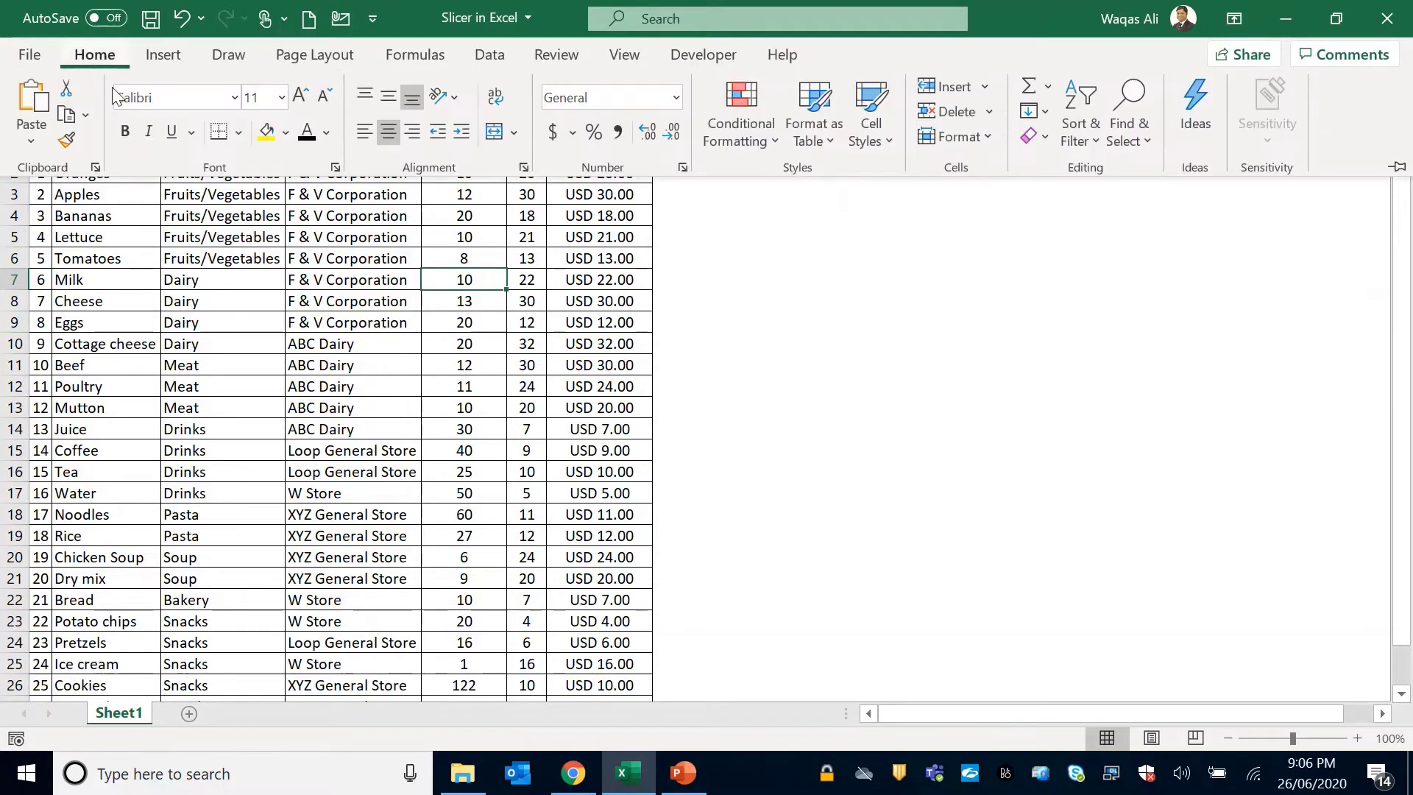
{"action": "left_click", "coordinate": [1084, 140]}
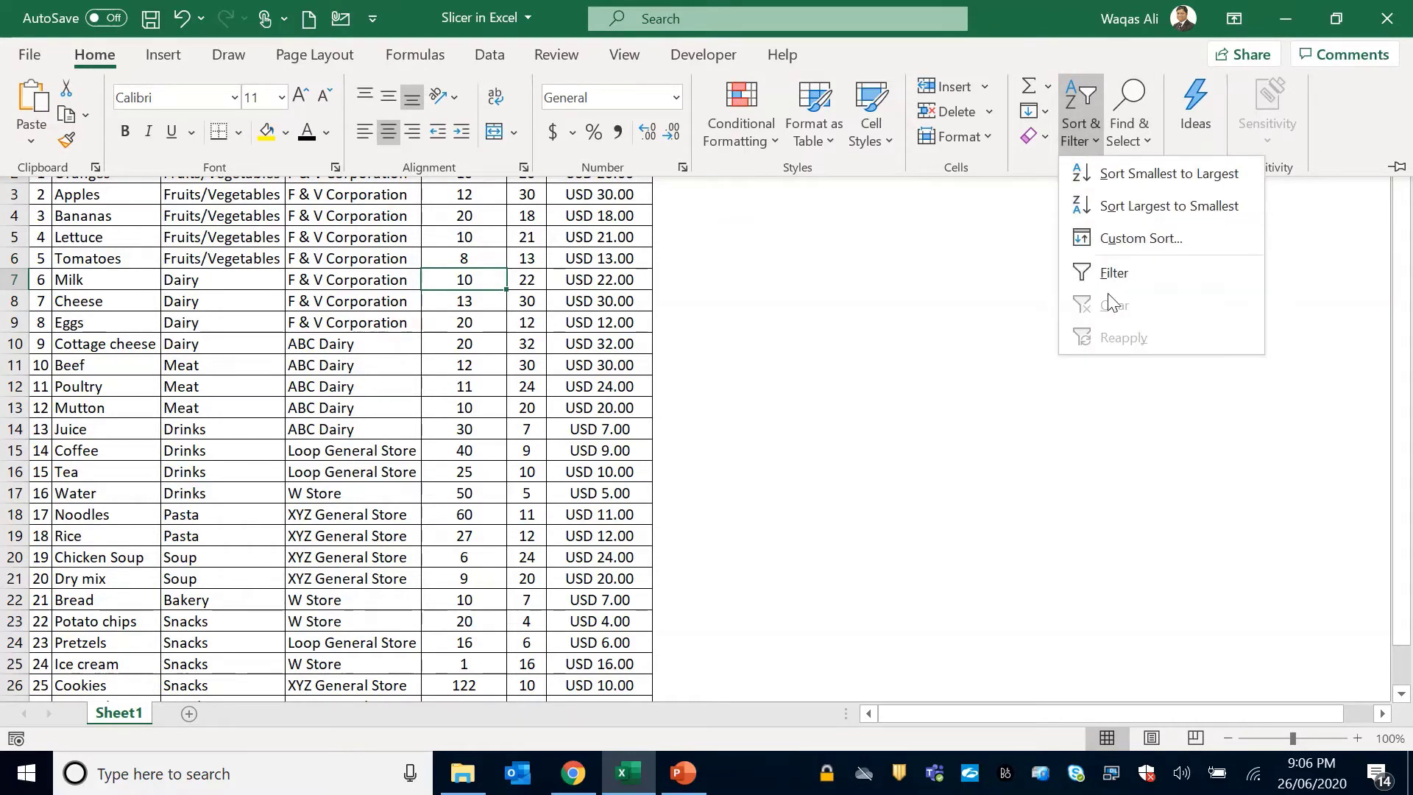
{"action": "left_click", "coordinate": [1113, 274]}
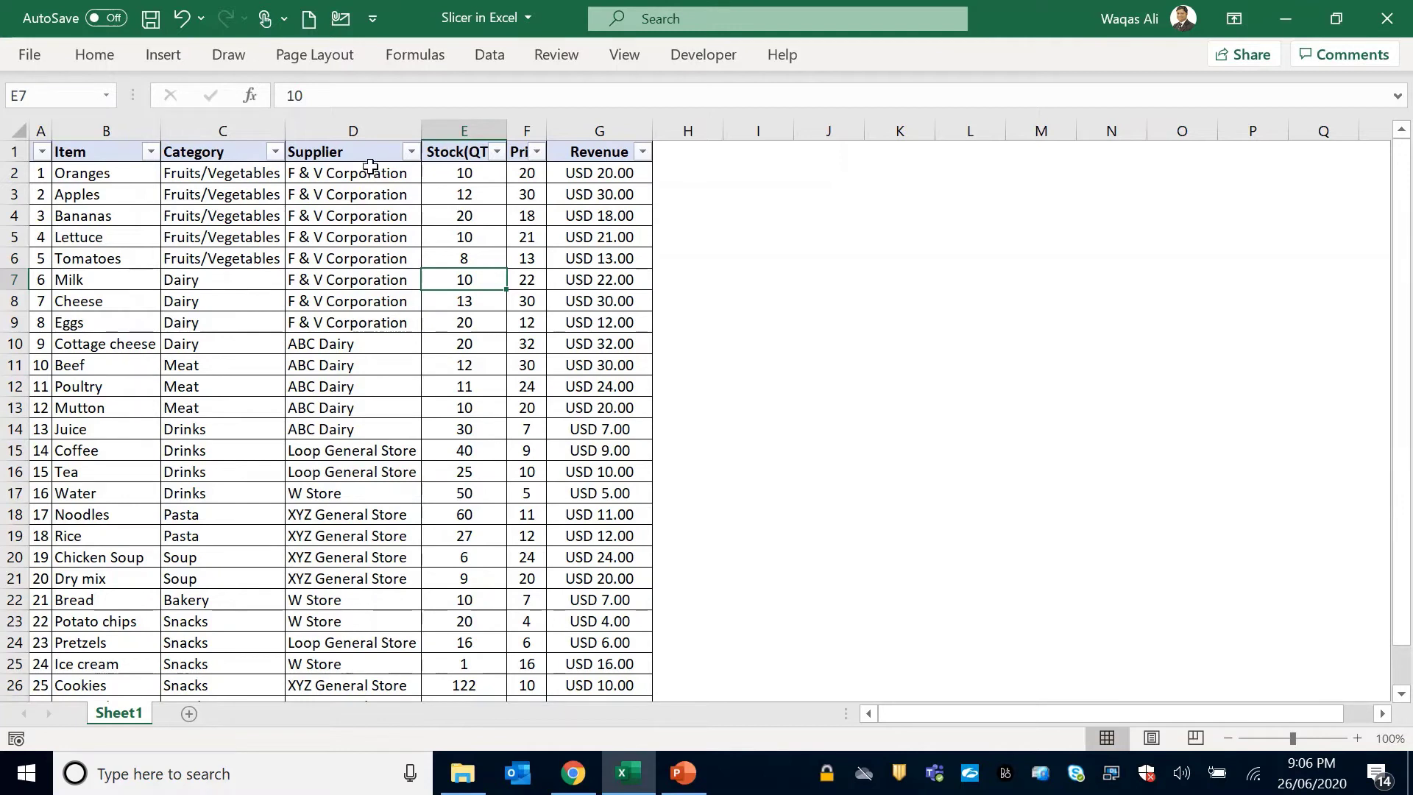
Filter the Category column to show only Fruits/Vegetables, Dairy and Snacks.
{"action": "left_click", "coordinate": [275, 152]}
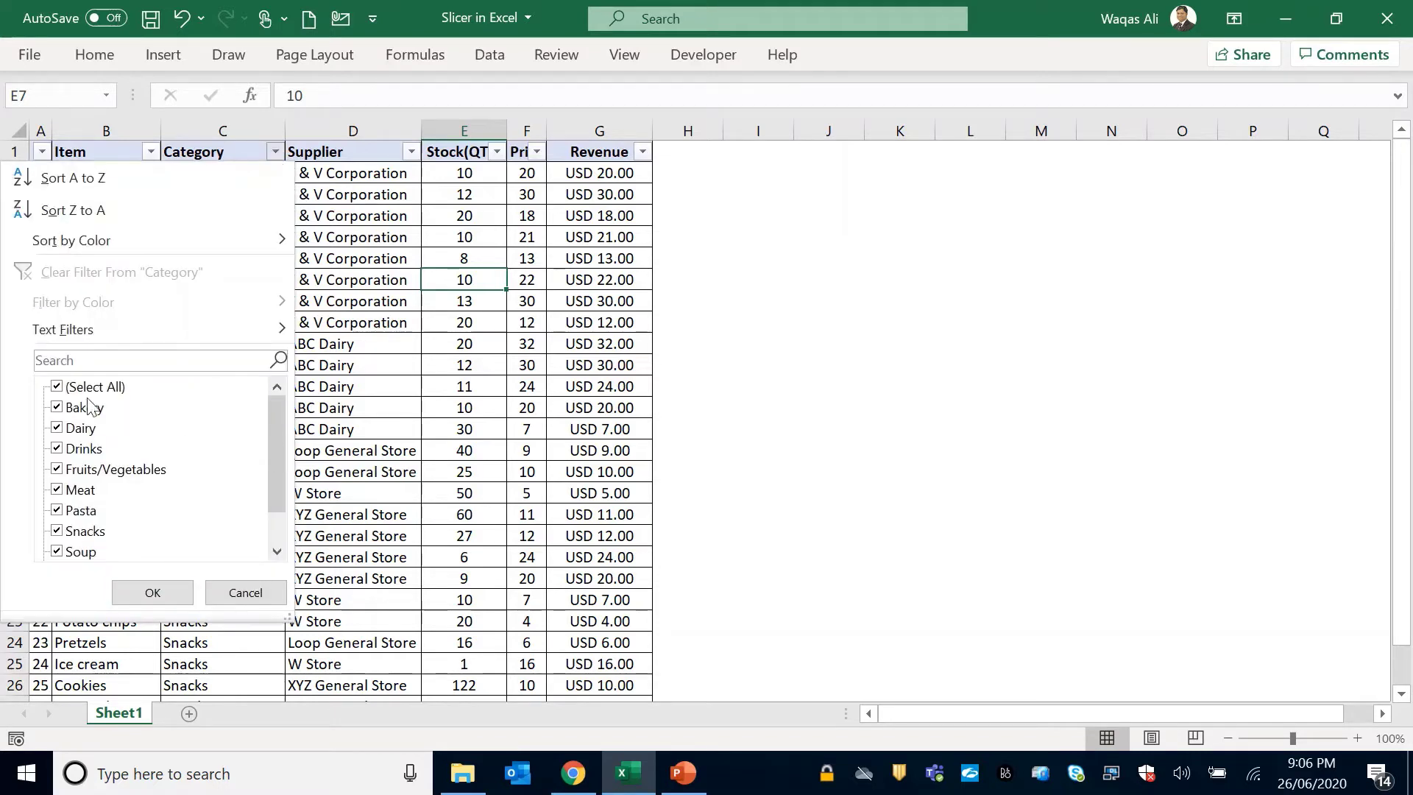
{"action": "left_click", "coordinate": [62, 387]}
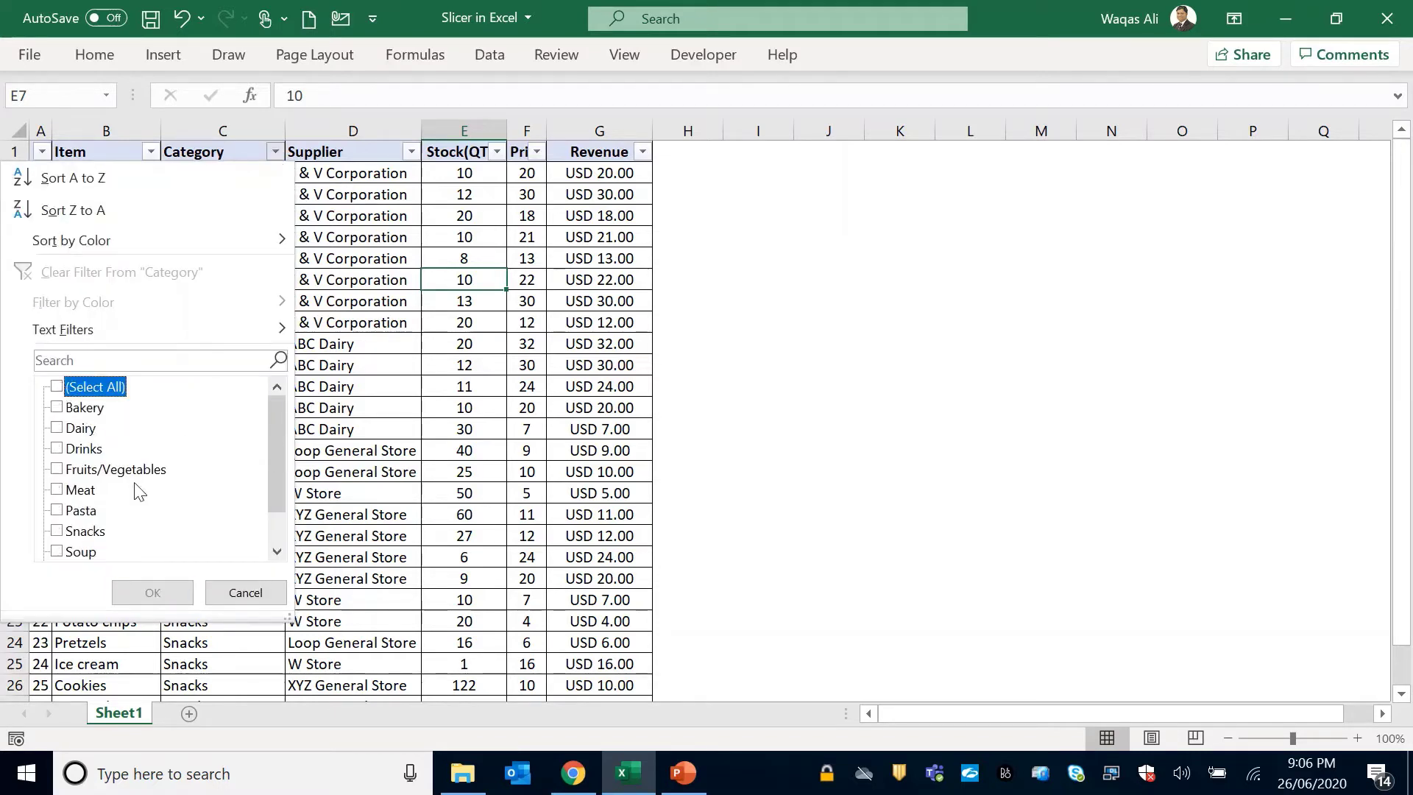
{"action": "left_click", "coordinate": [78, 471]}
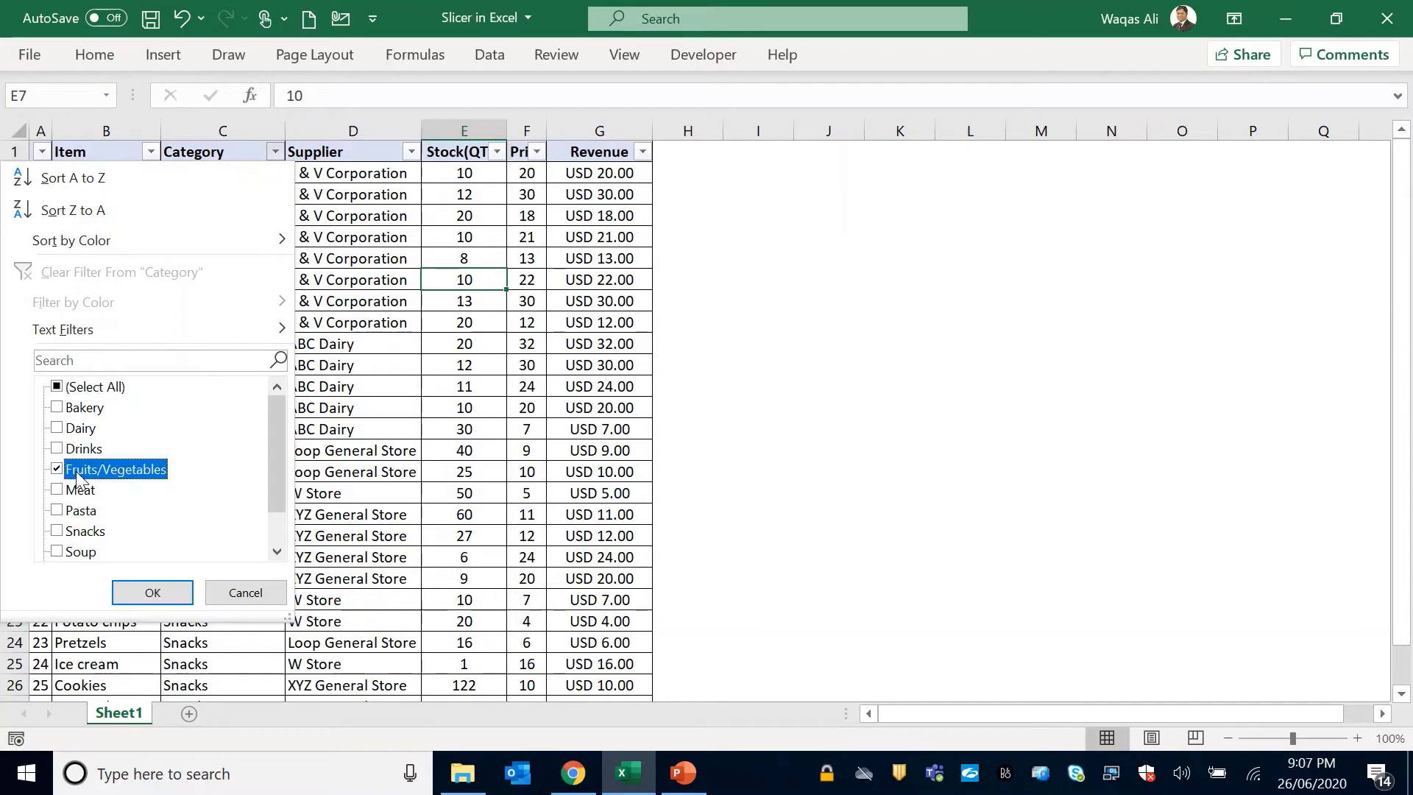
{"action": "left_click", "coordinate": [82, 429]}
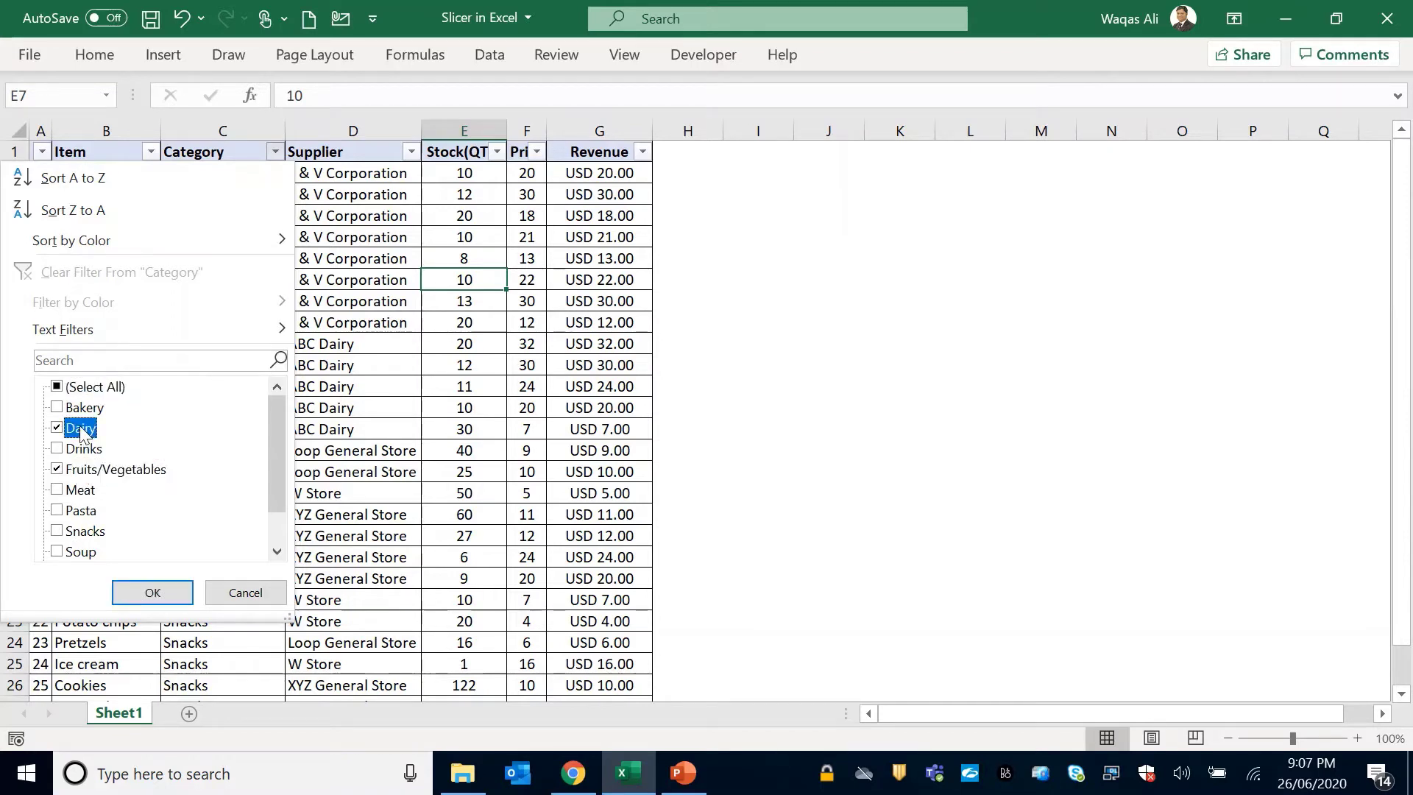
{"action": "left_click", "coordinate": [82, 531]}
{"action": "left_click", "coordinate": [187, 591]}
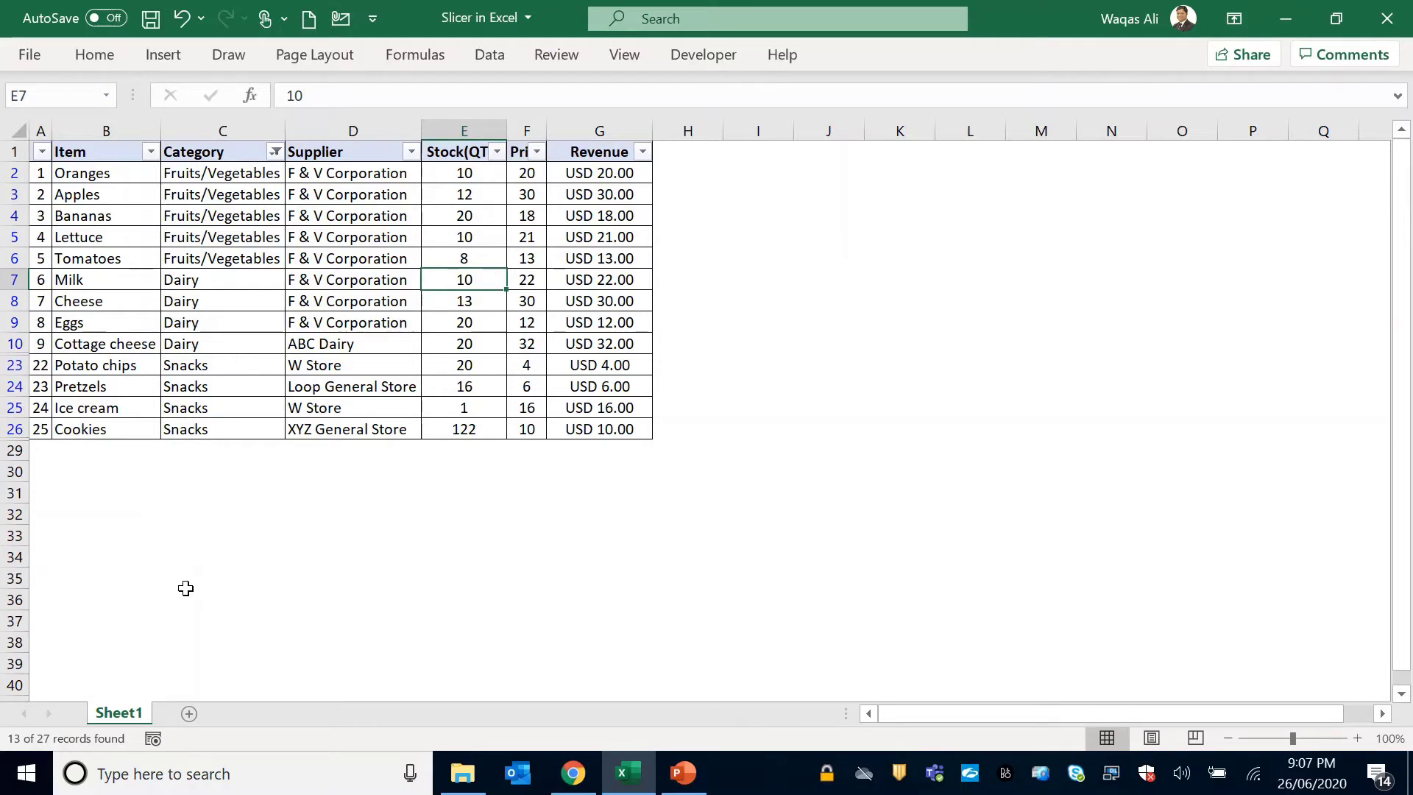
Review the filtered Category rows and check which categories are ticked in that column's filter list.
{"action": "left_click_drag", "start_coordinate": [259, 173], "coordinate": [230, 477]}
{"action": "left_click", "coordinate": [247, 398]}
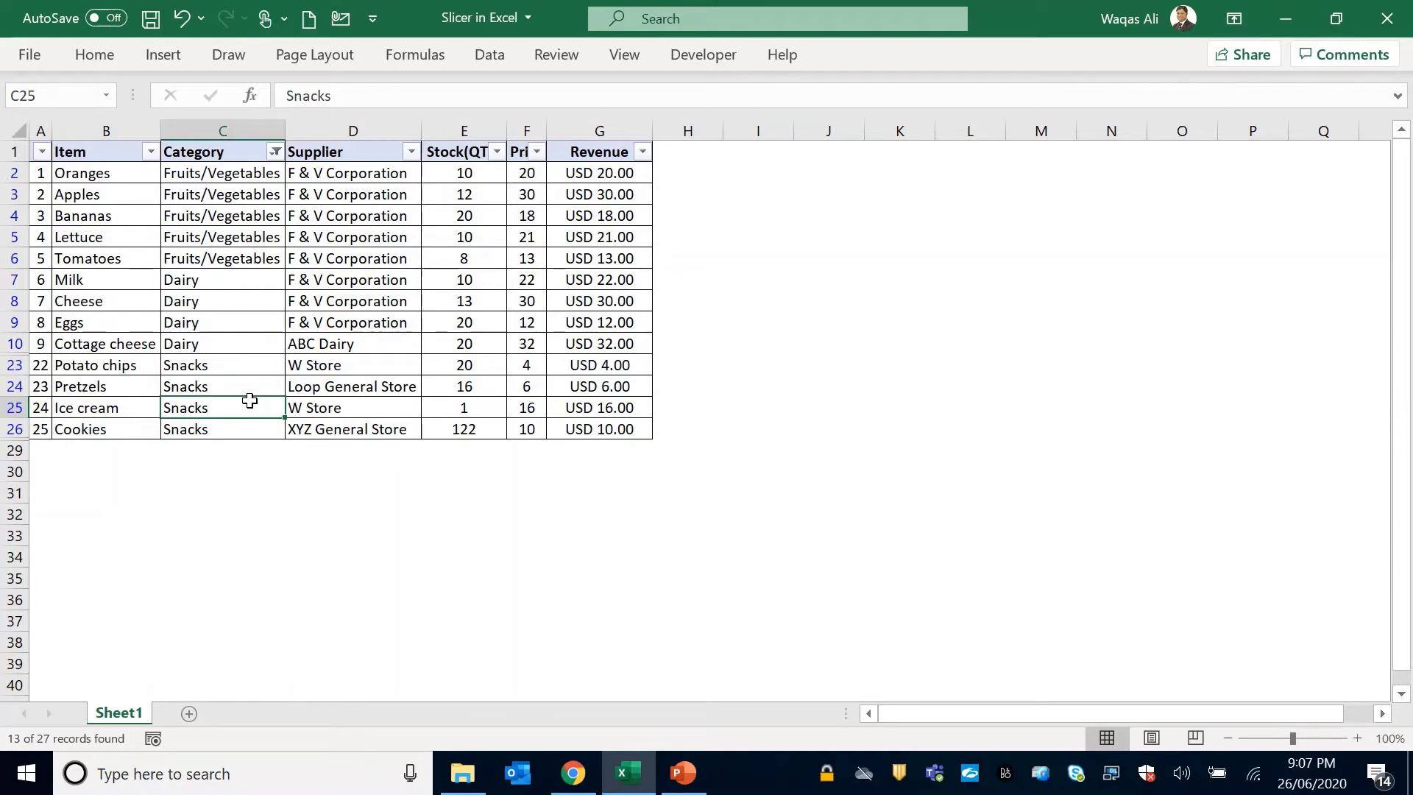
{"action": "left_click", "coordinate": [275, 152]}
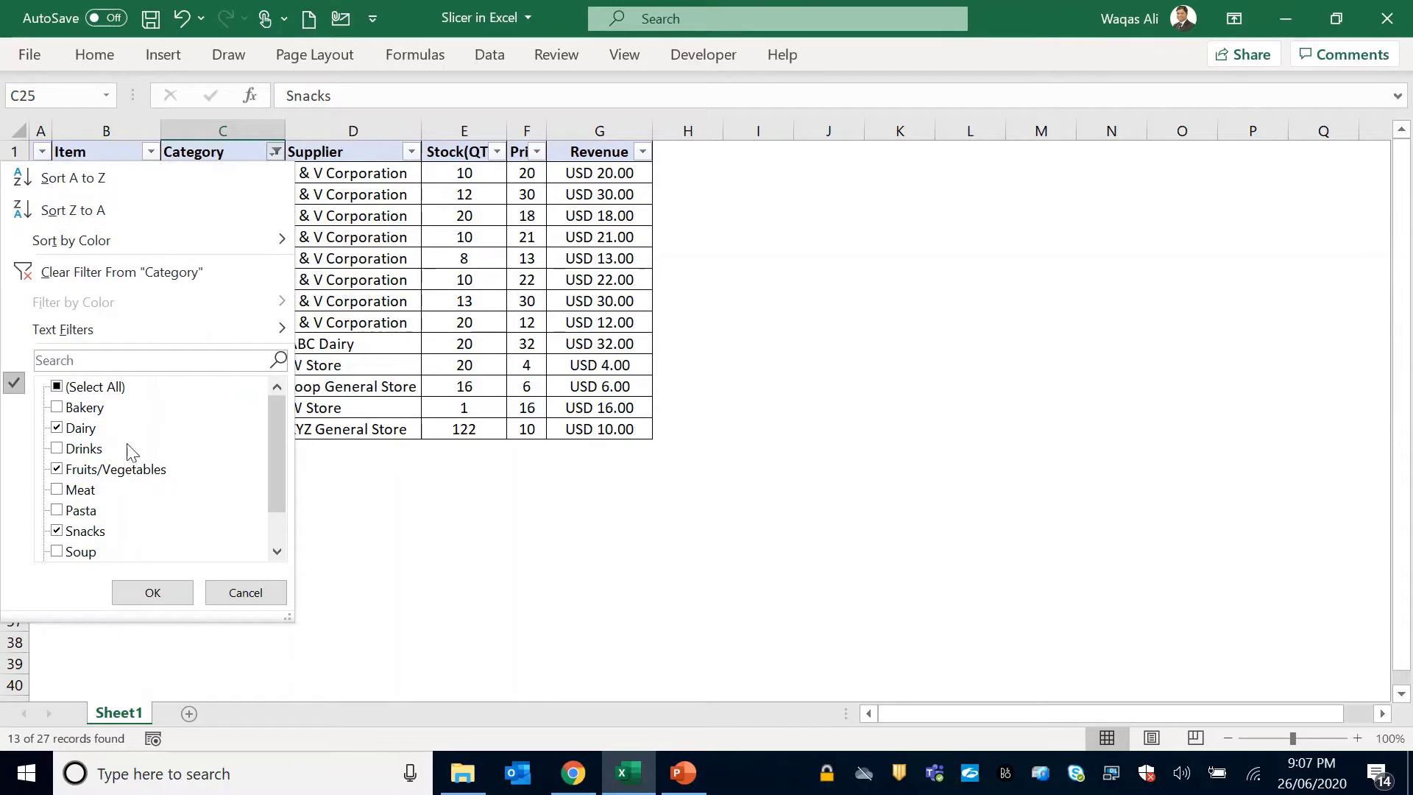
{"action": "left_click", "coordinate": [440, 252]}
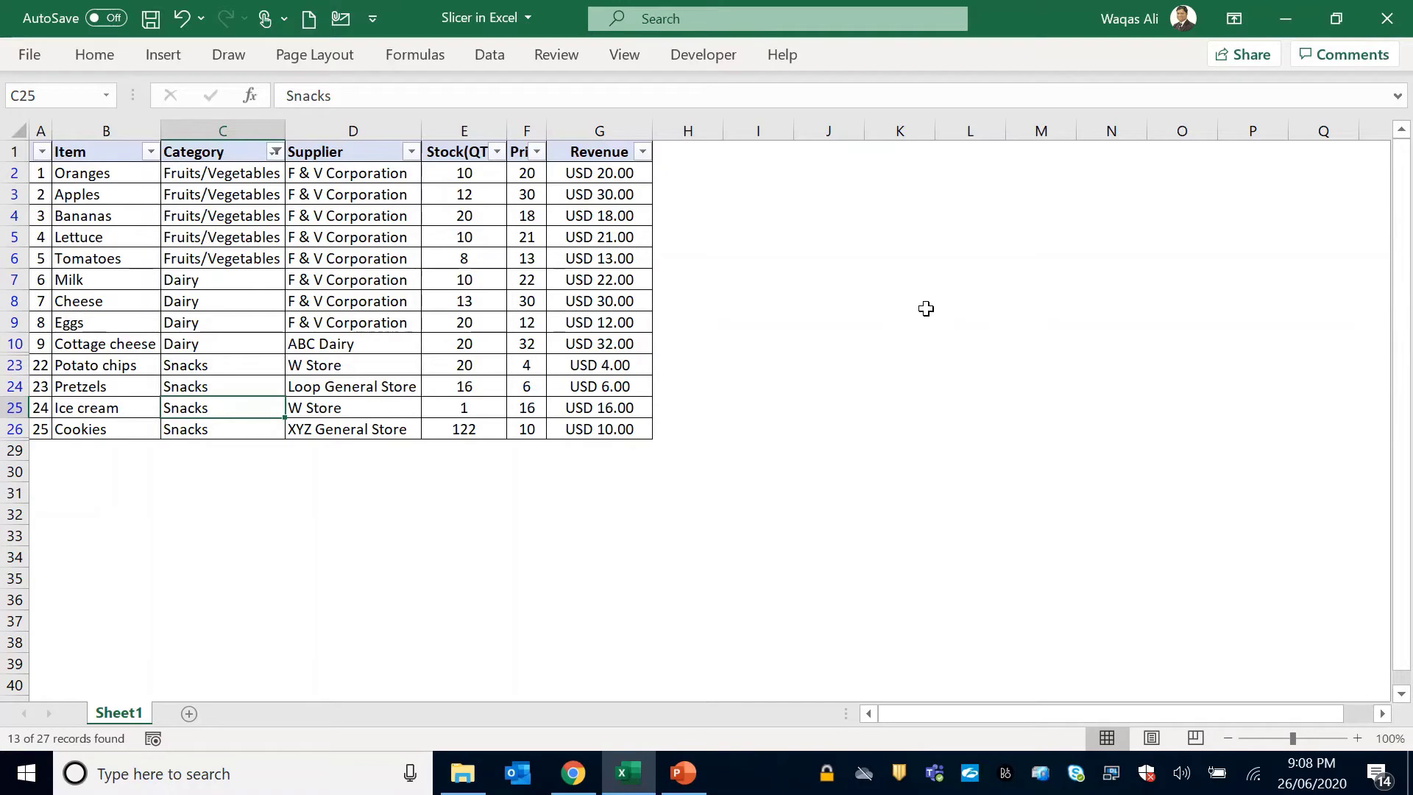
Remove the filter from the inventory data so that all rows are shown.
{"action": "left_click", "coordinate": [99, 61]}
{"action": "left_click", "coordinate": [1084, 140]}
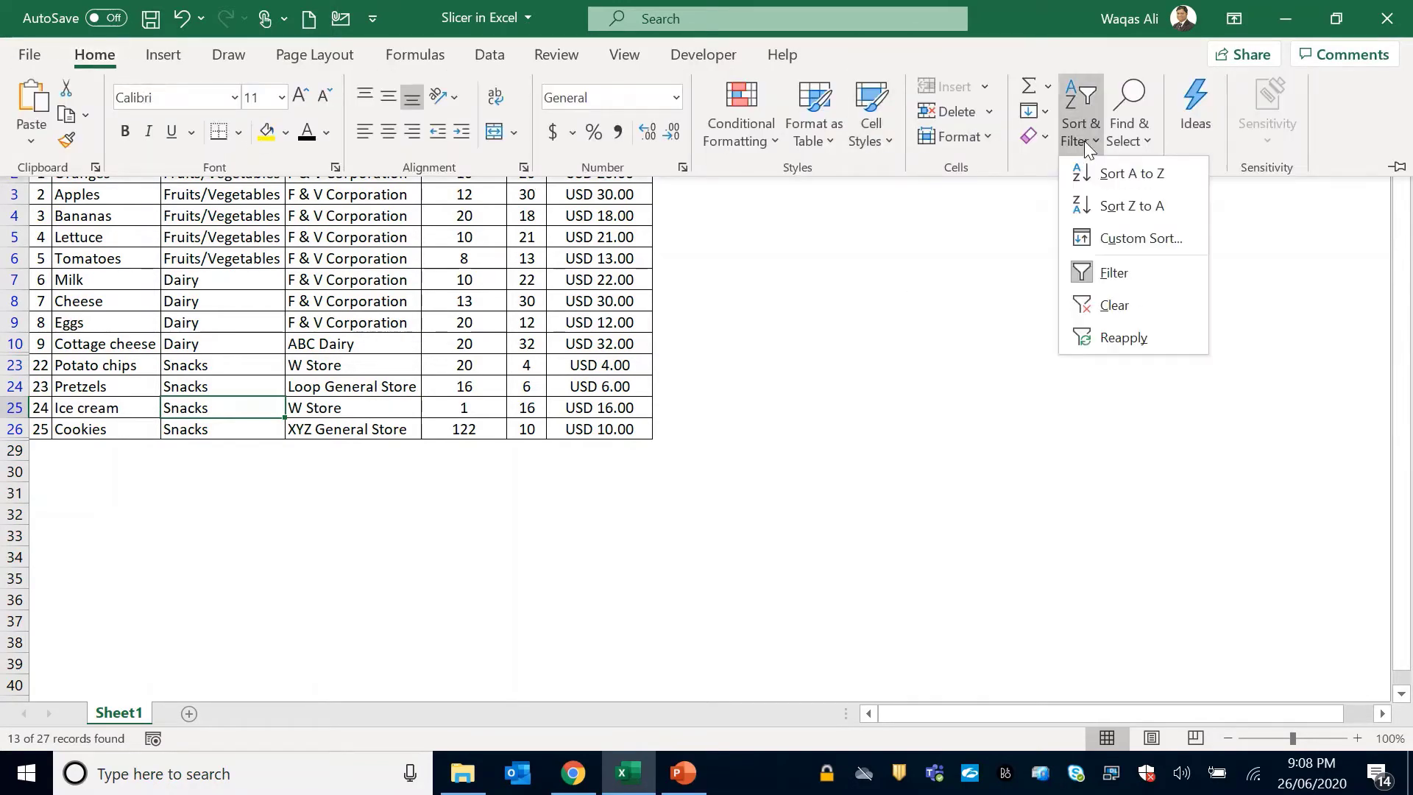
{"action": "left_click", "coordinate": [1110, 268]}
{"action": "left_click", "coordinate": [482, 238]}
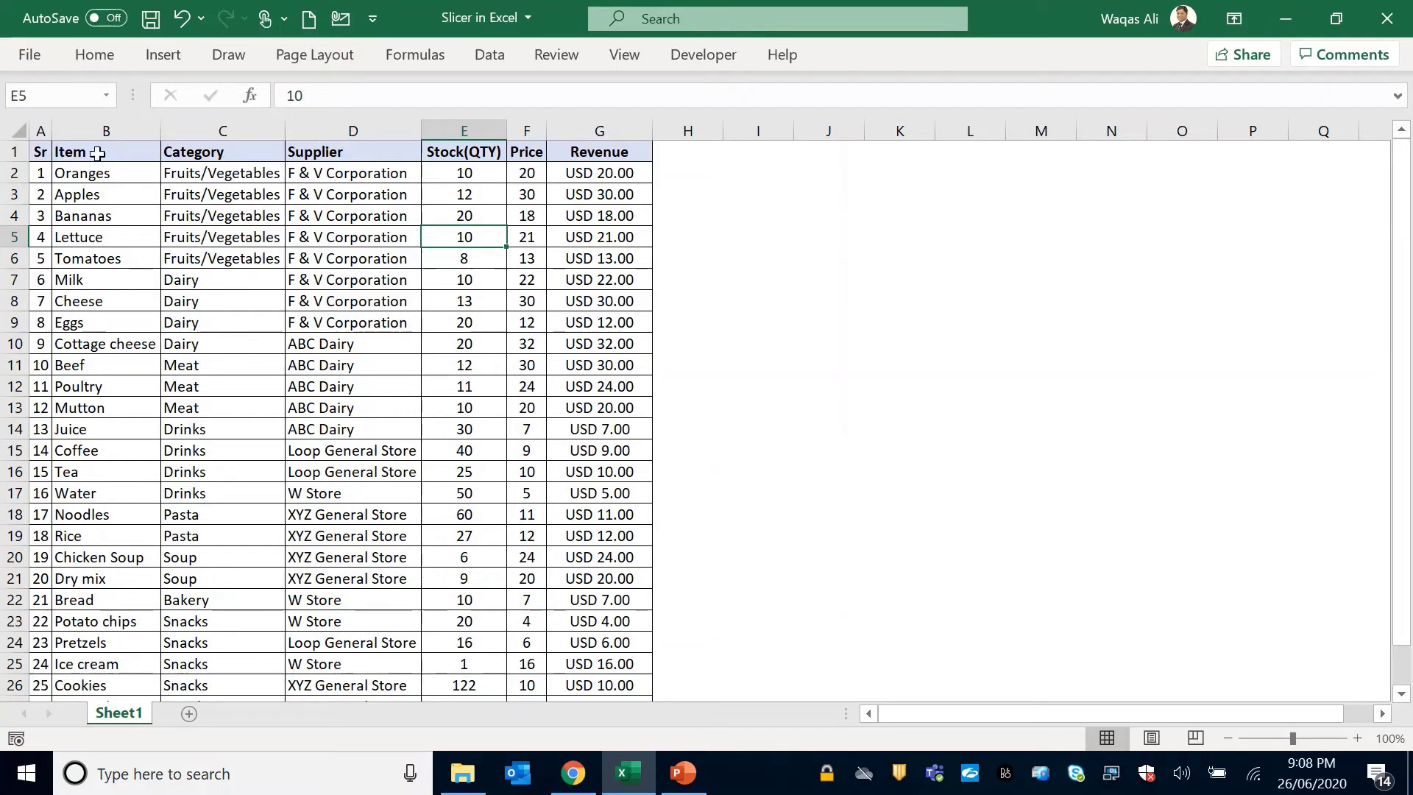
{"action": "left_click_drag", "start_coordinate": [96, 154], "coordinate": [90, 253]}
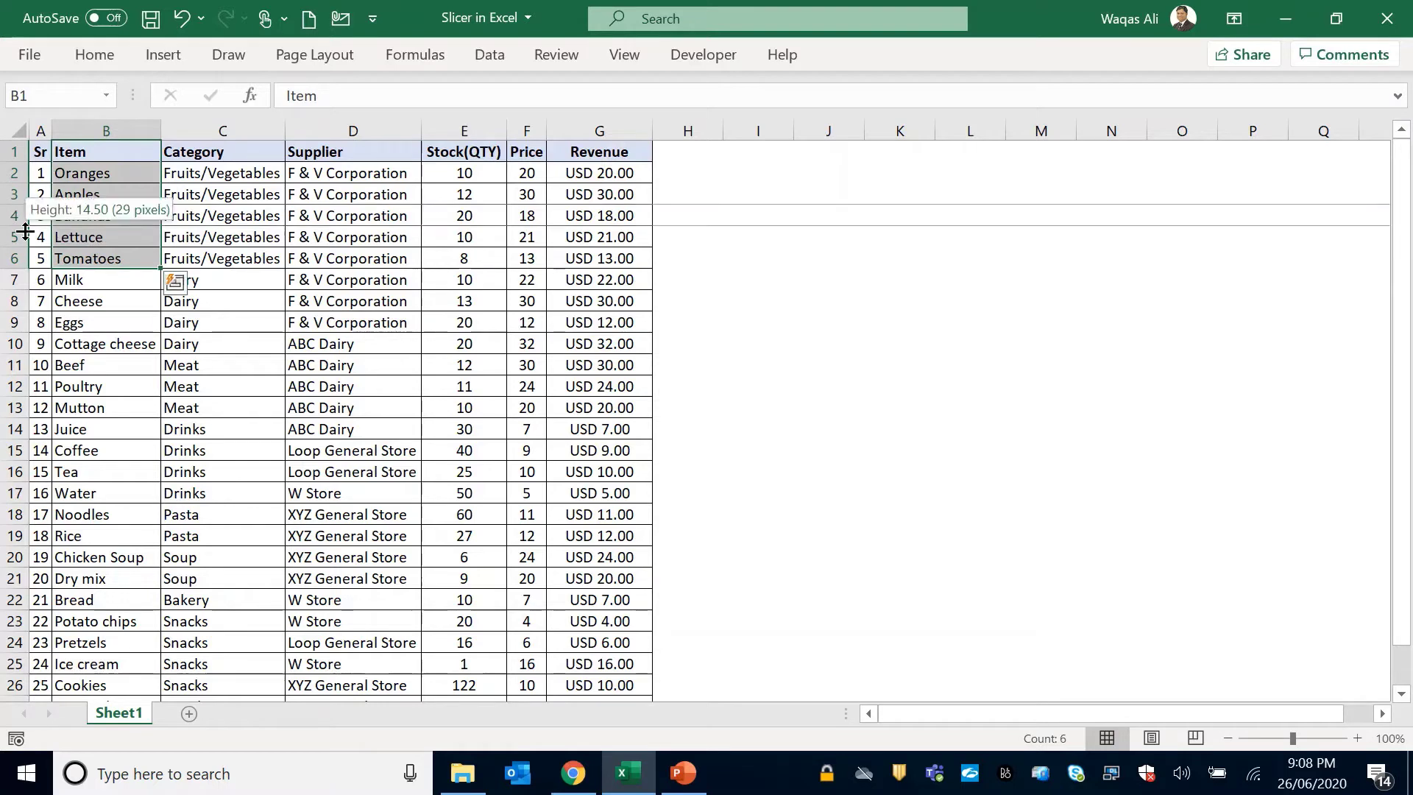
{"action": "left_click", "coordinate": [213, 219]}
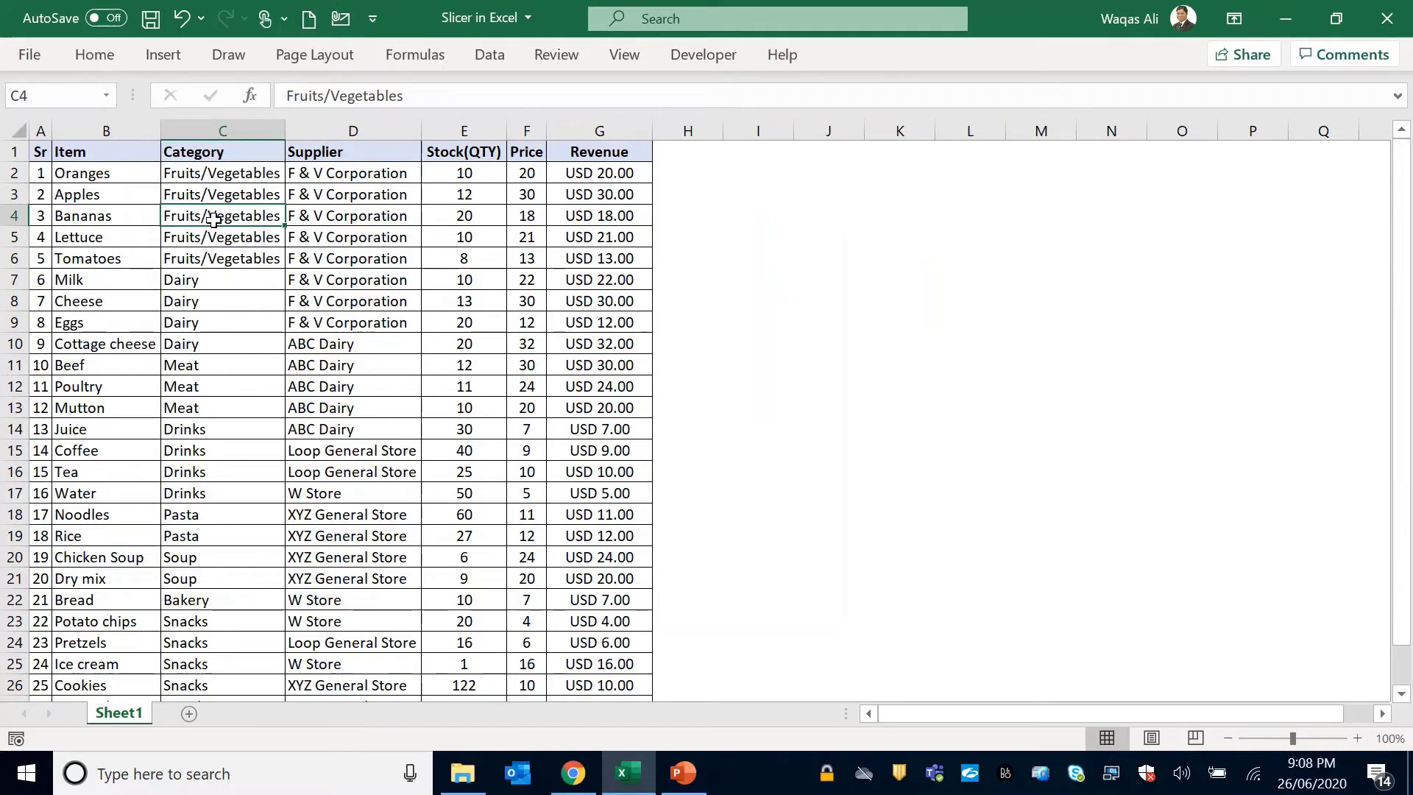
{"action": "left_click", "coordinate": [94, 54]}
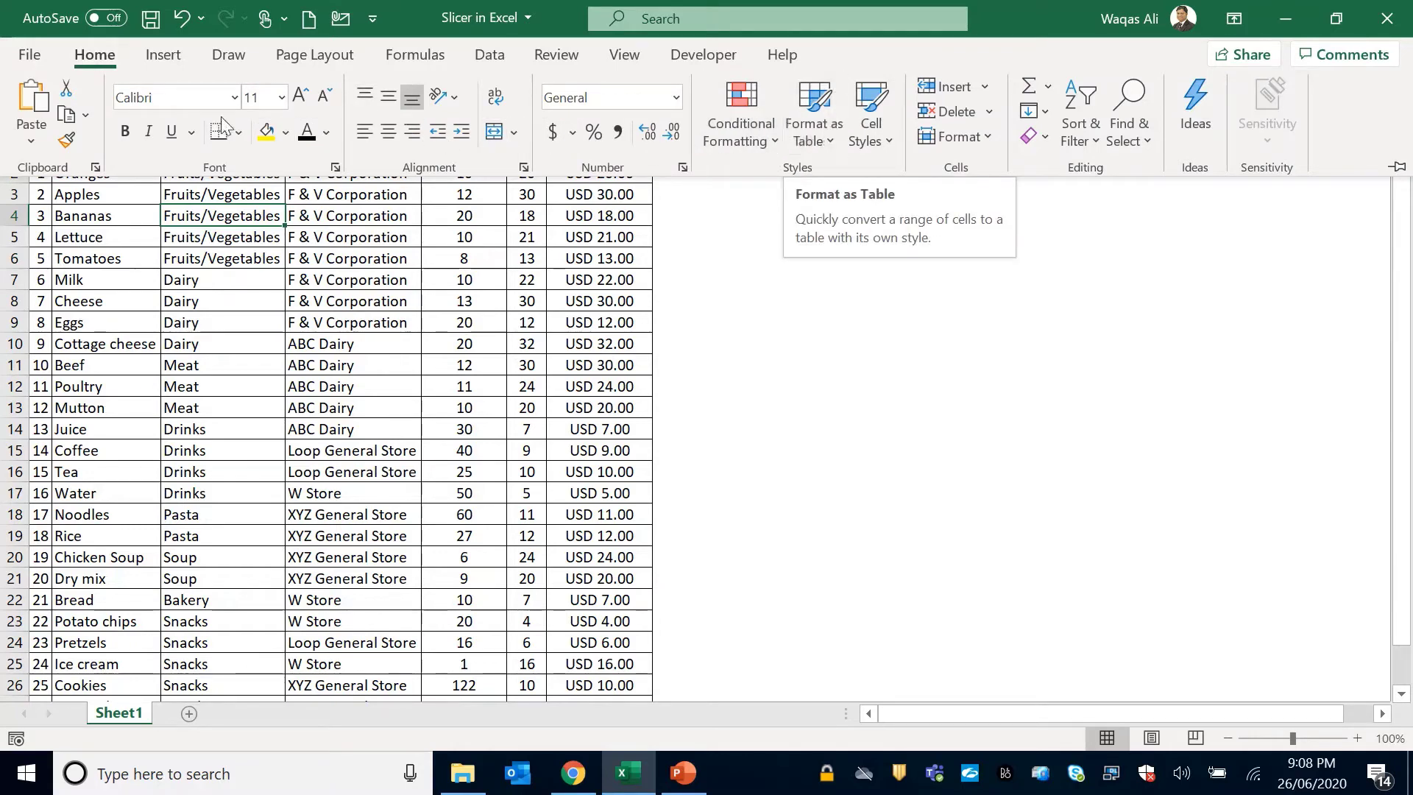
{"action": "left_click", "coordinate": [164, 68]}
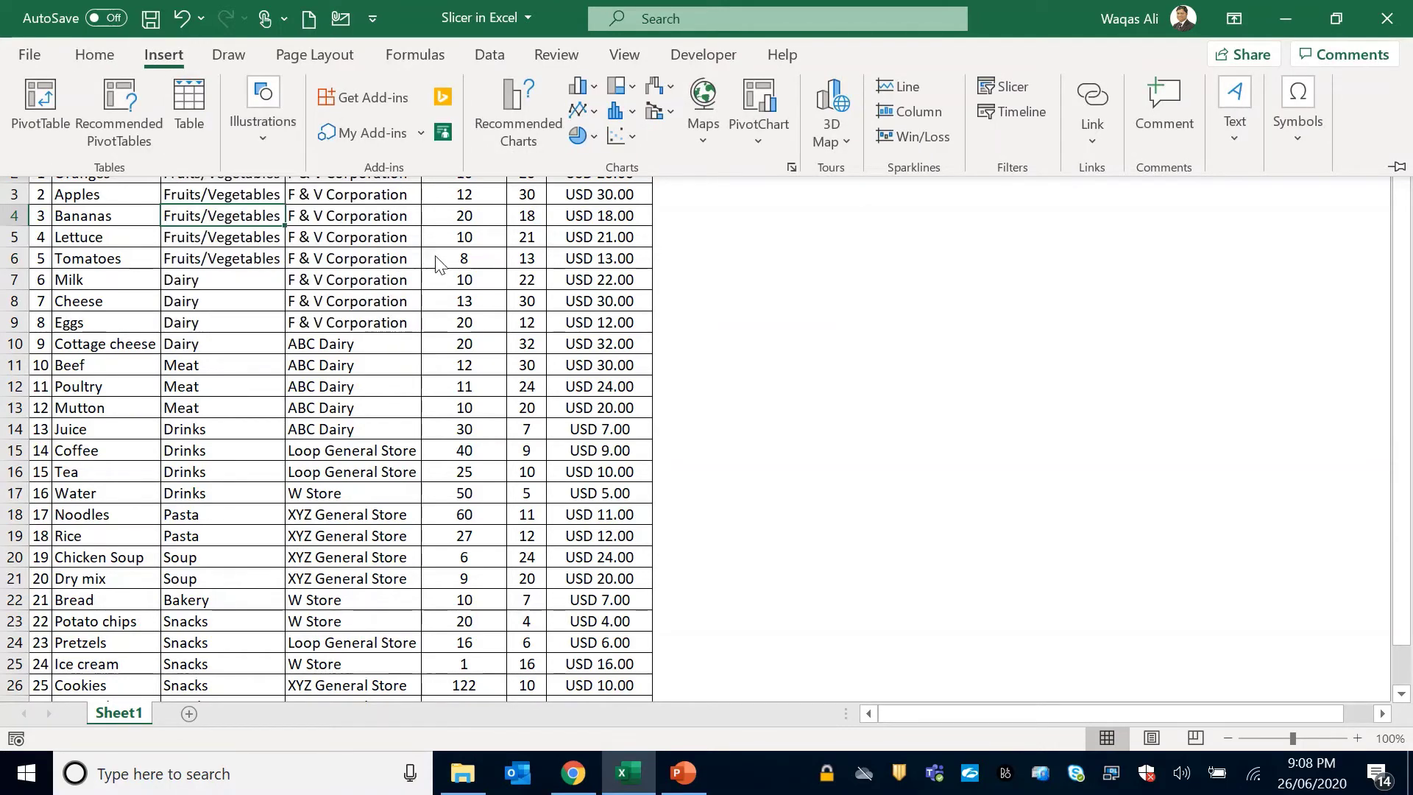
{"action": "key", "text": "ctrl+F1"}
Convert the data range A1:G28 into a table with headers.
{"action": "left_click", "coordinate": [387, 255]}
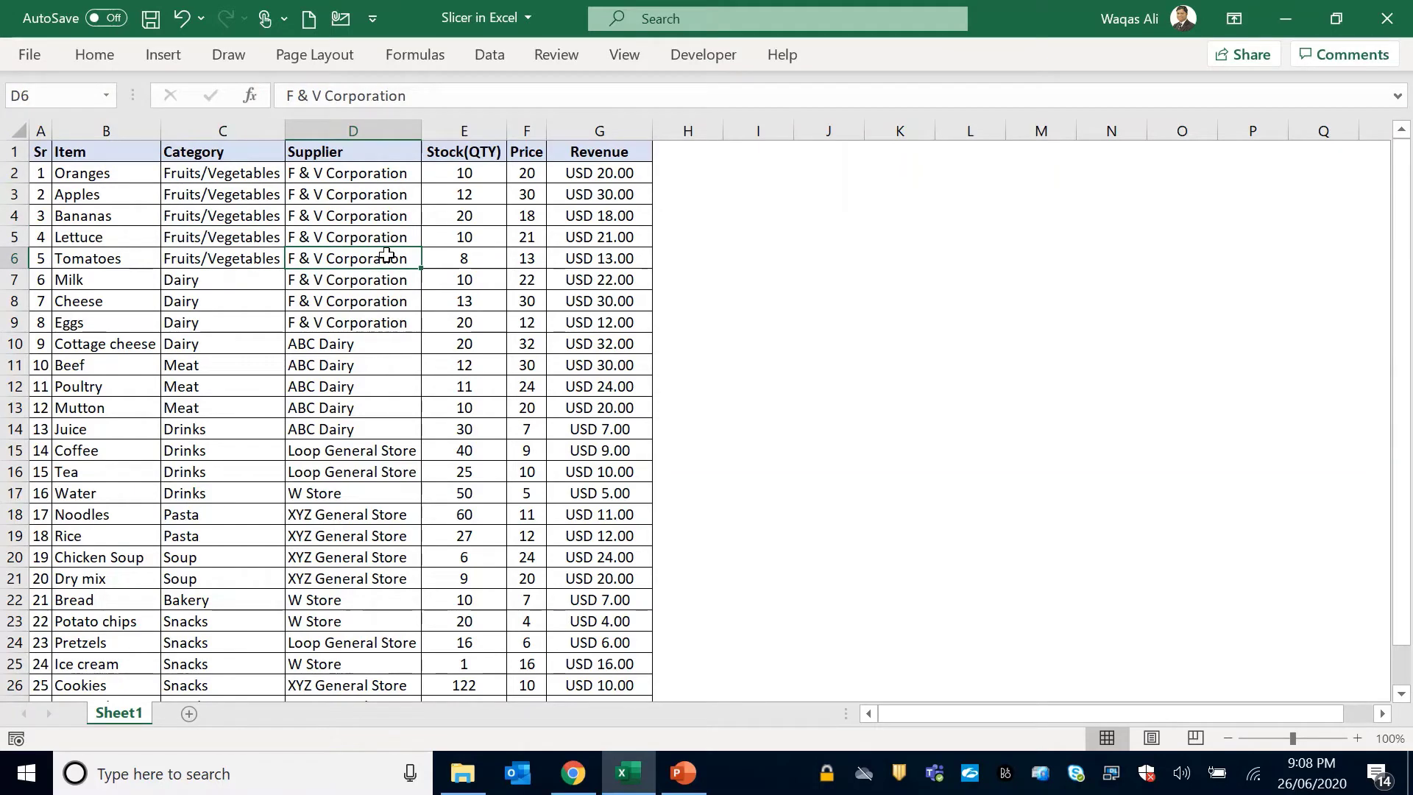
{"action": "key", "text": "ctrl+t"}
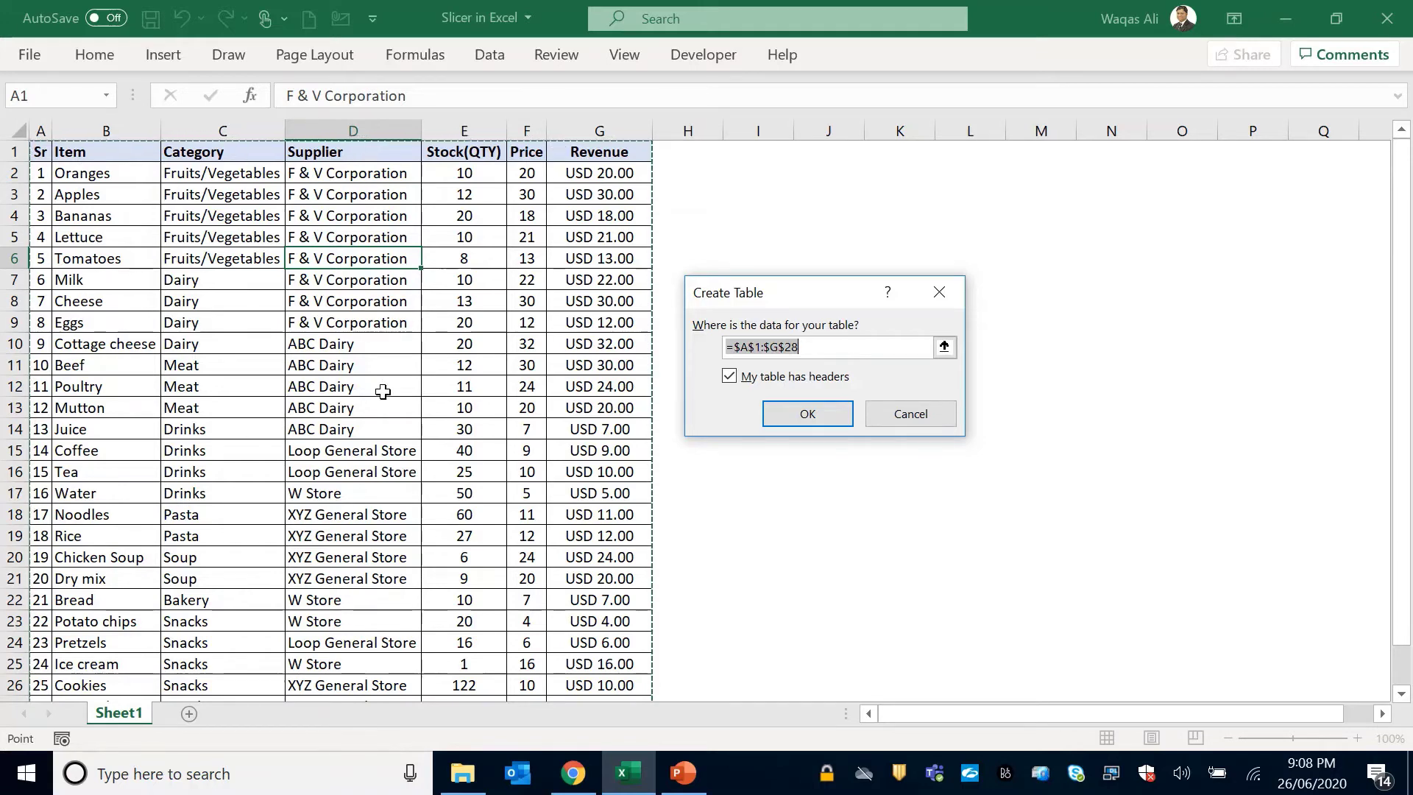
{"action": "left_click", "coordinate": [807, 414]}
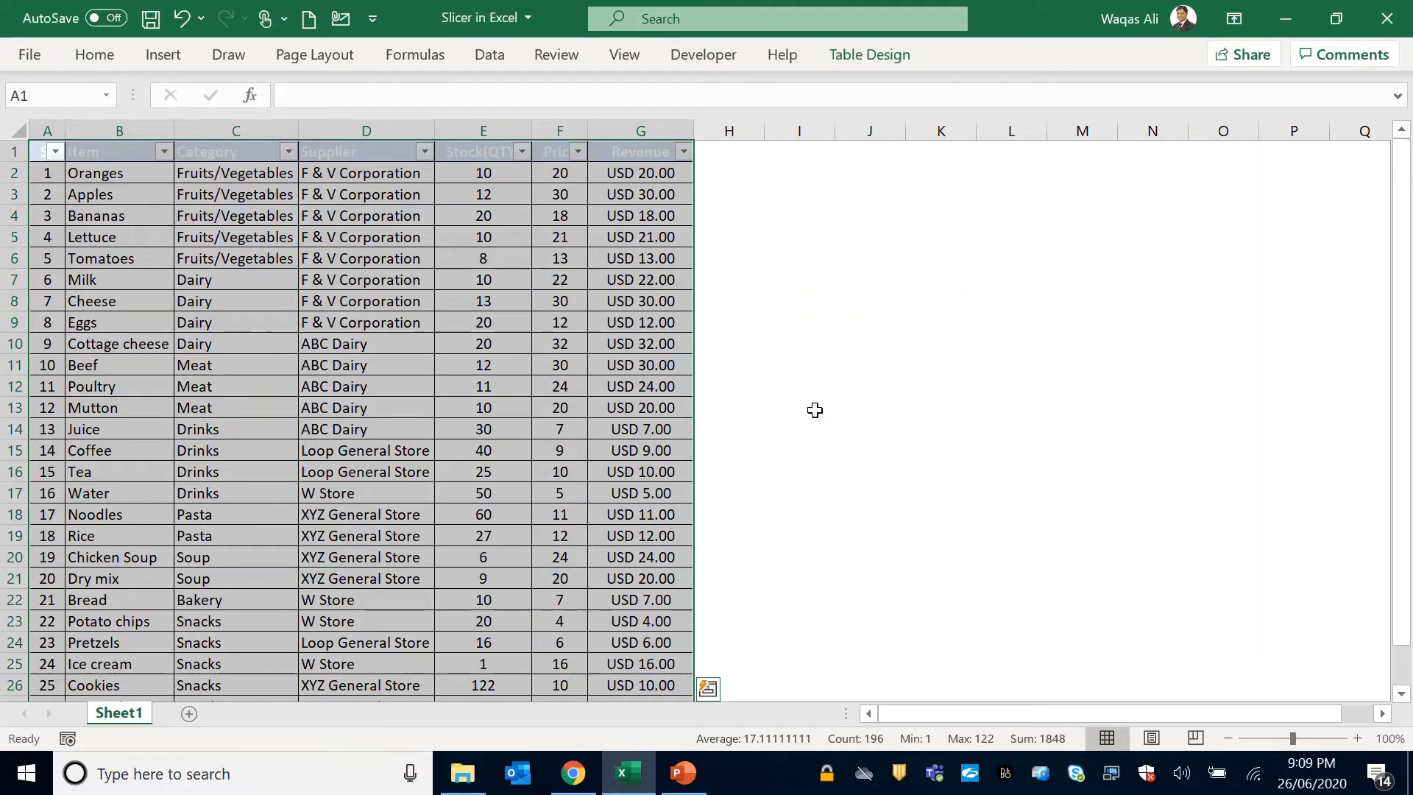
Insert slicers for the table's Category, Supplier and Revenue fields.
{"action": "left_click", "coordinate": [506, 358]}
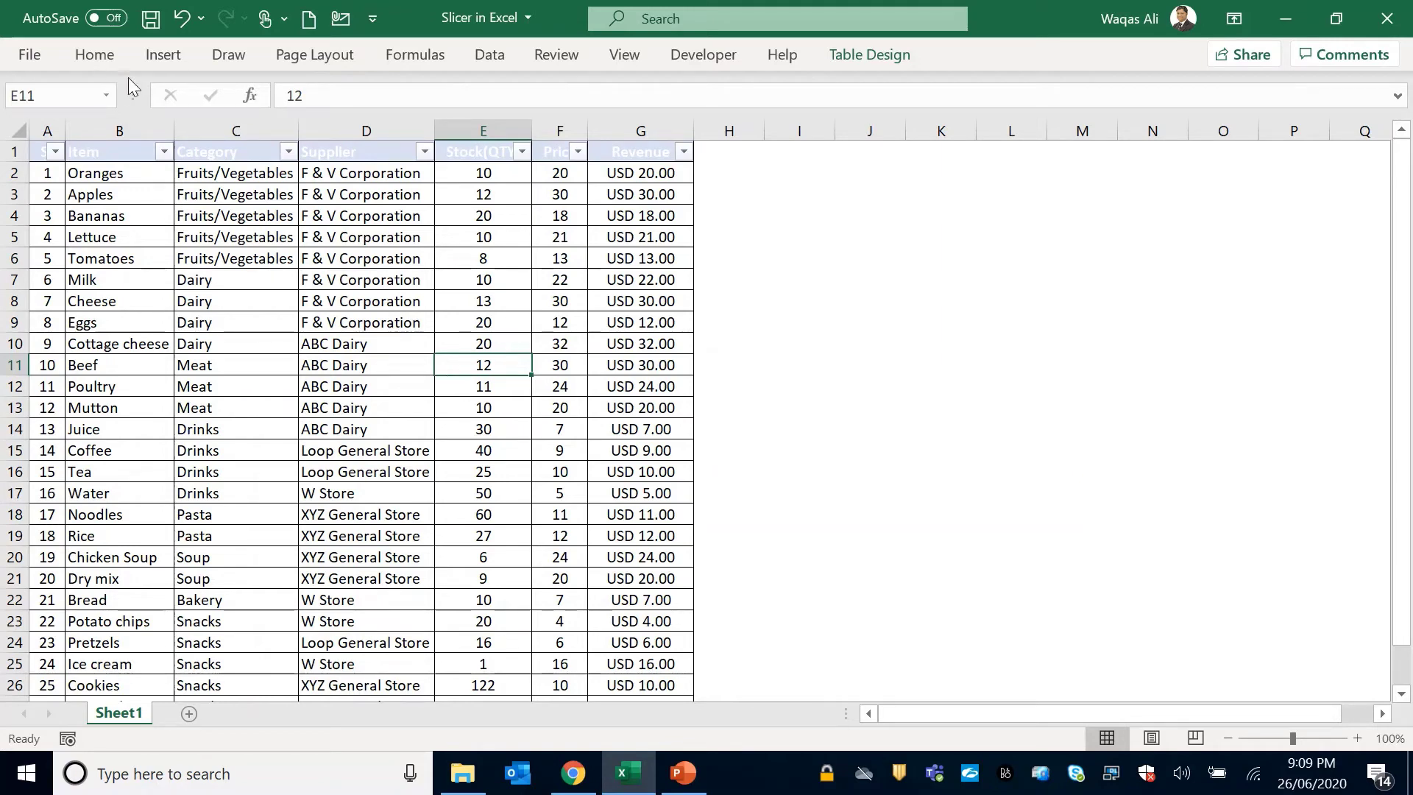
{"action": "left_click", "coordinate": [164, 56]}
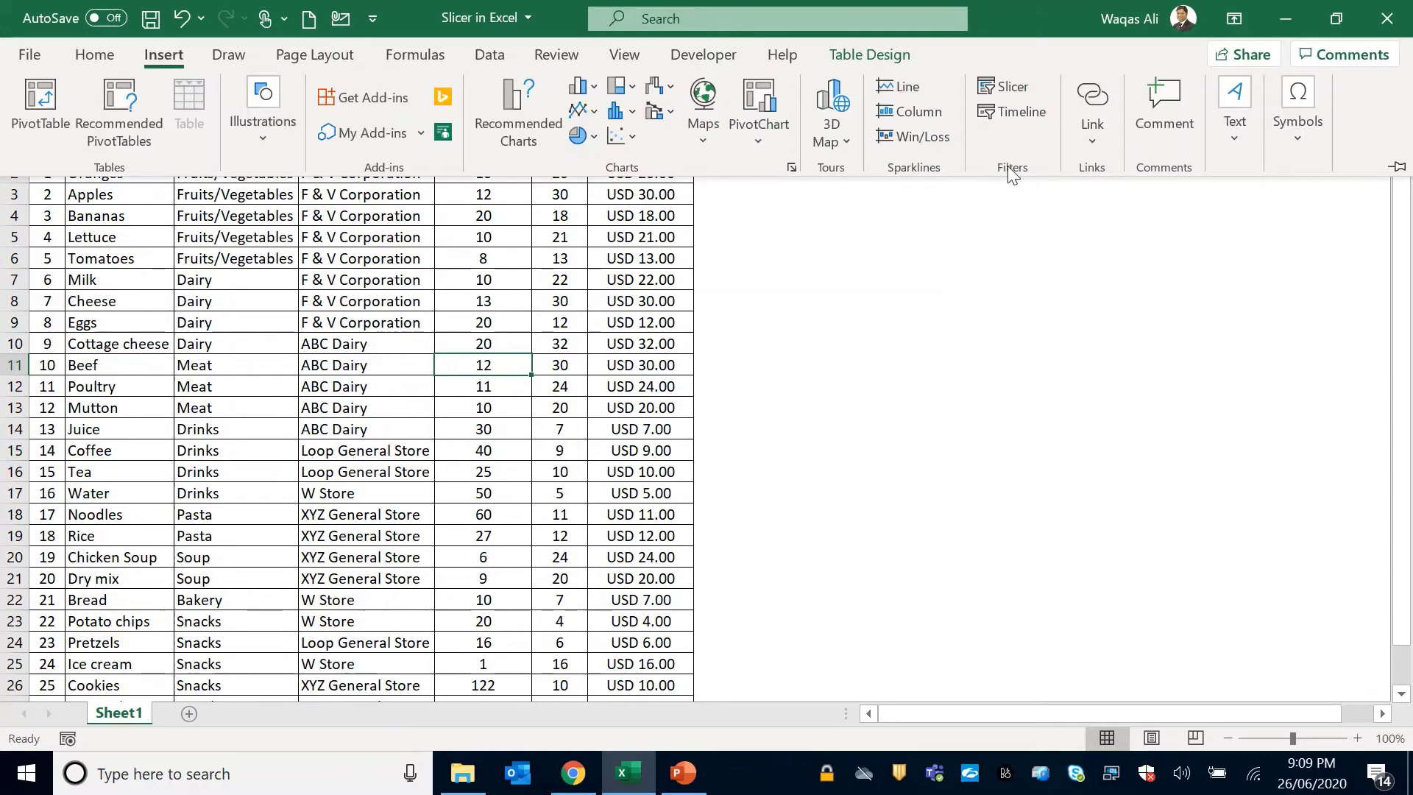
{"action": "left_click", "coordinate": [1008, 90]}
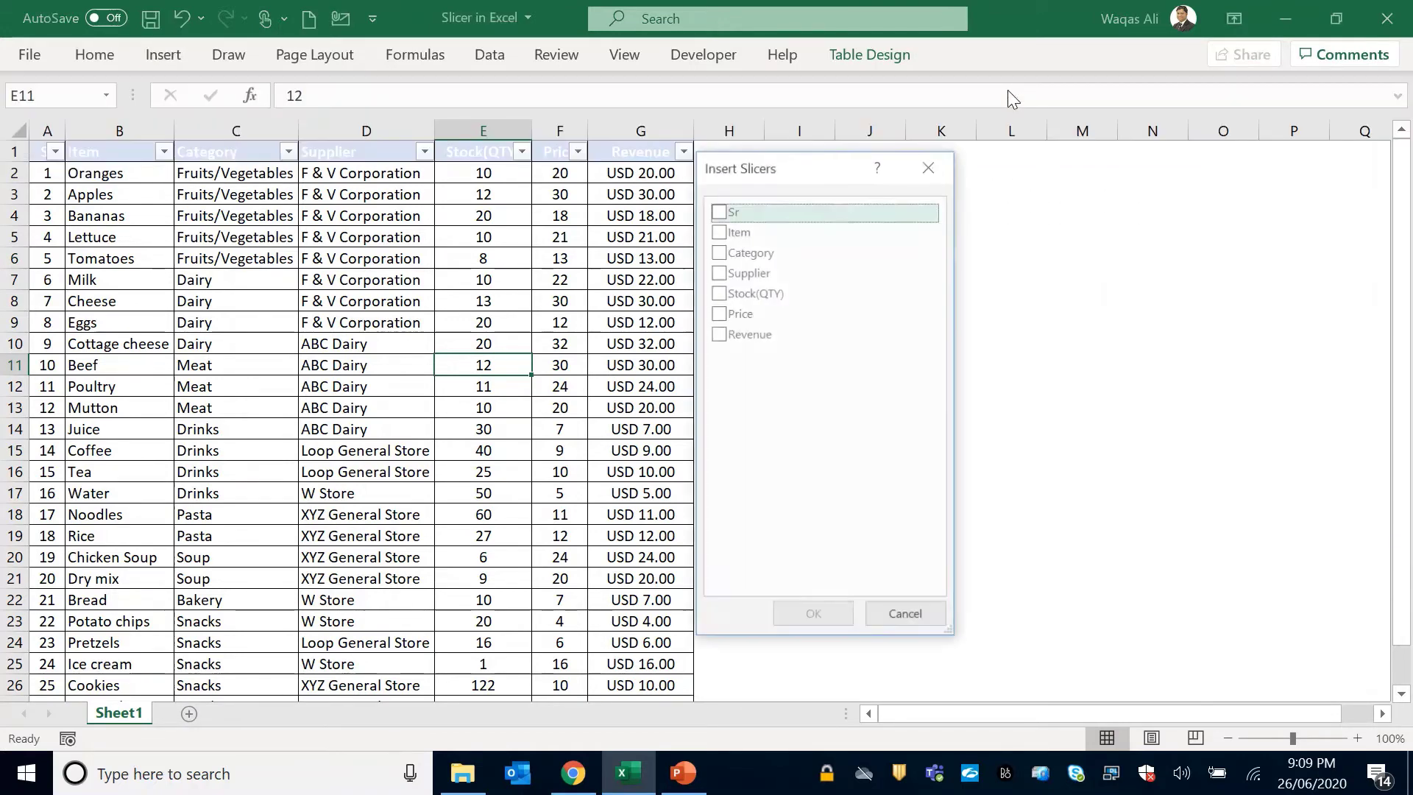
{"action": "left_click_drag", "start_coordinate": [830, 166], "coordinate": [830, 180]}
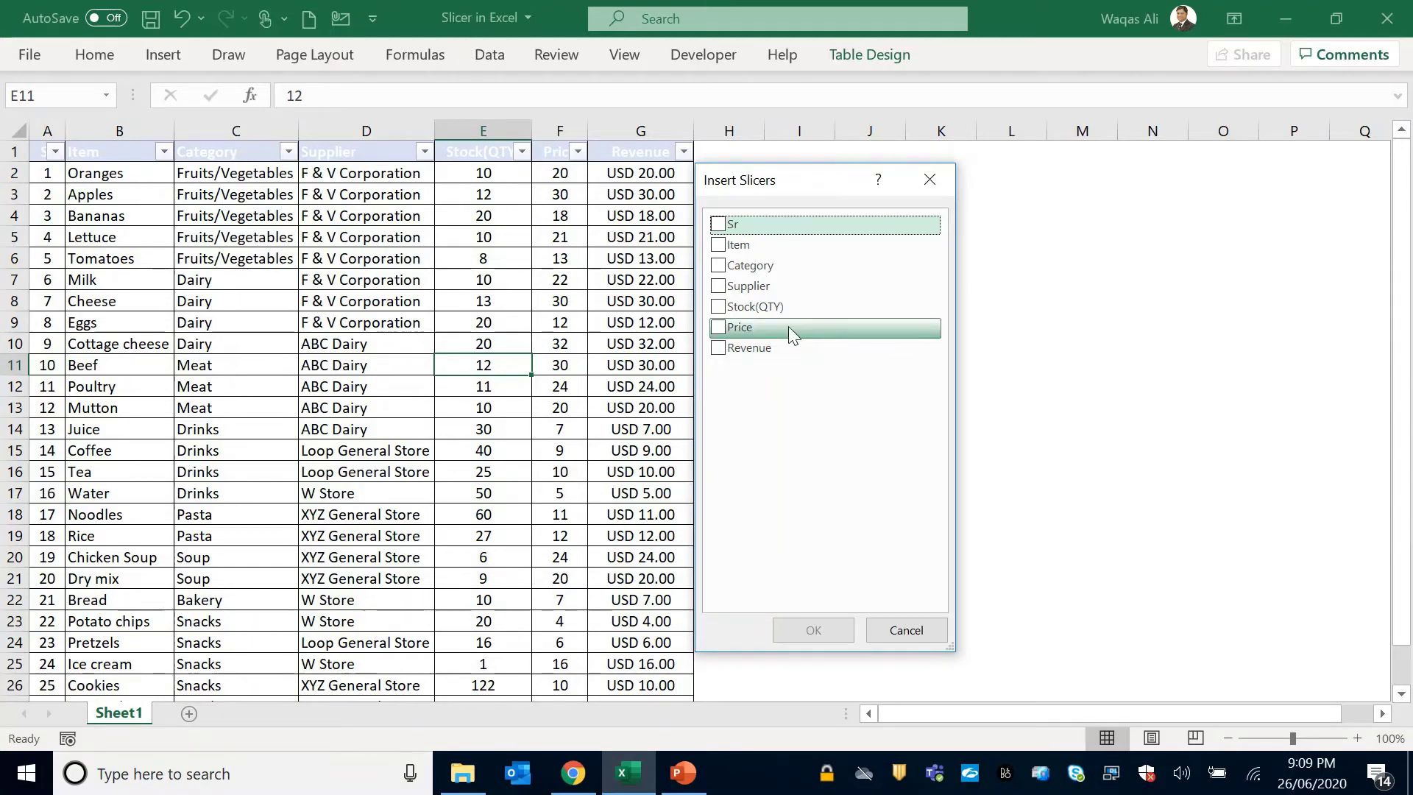
{"action": "left_click", "coordinate": [718, 268]}
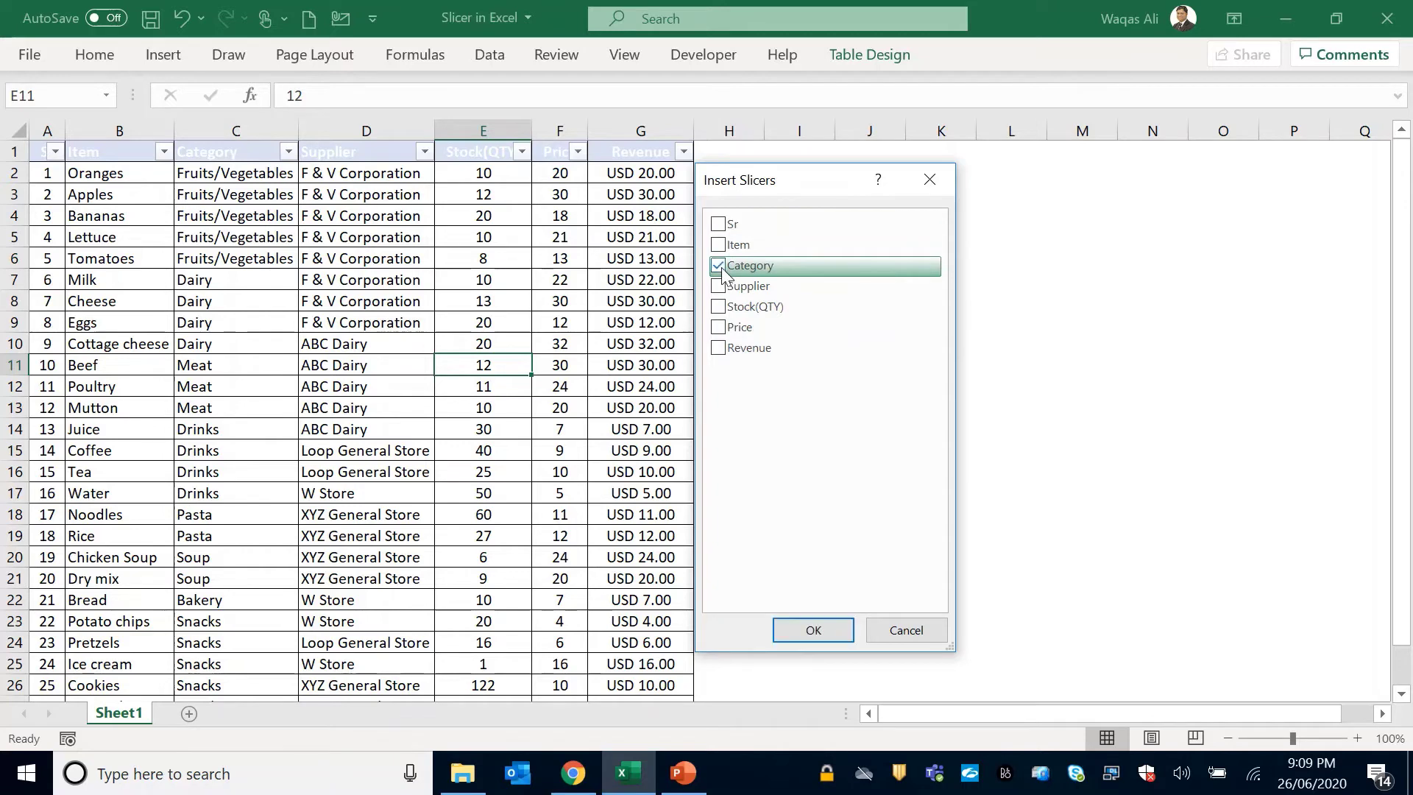
{"action": "left_click", "coordinate": [720, 287]}
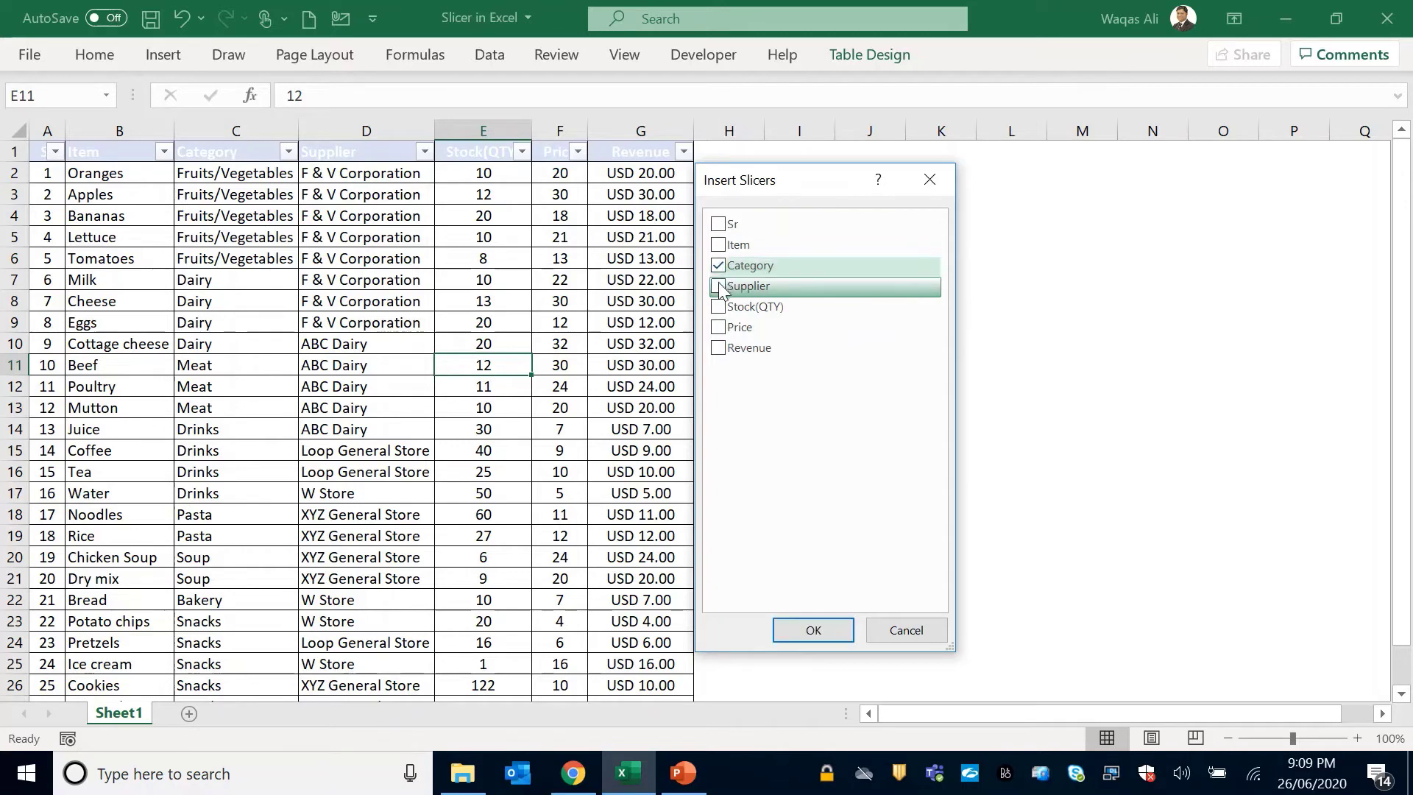
{"action": "left_click", "coordinate": [718, 349]}
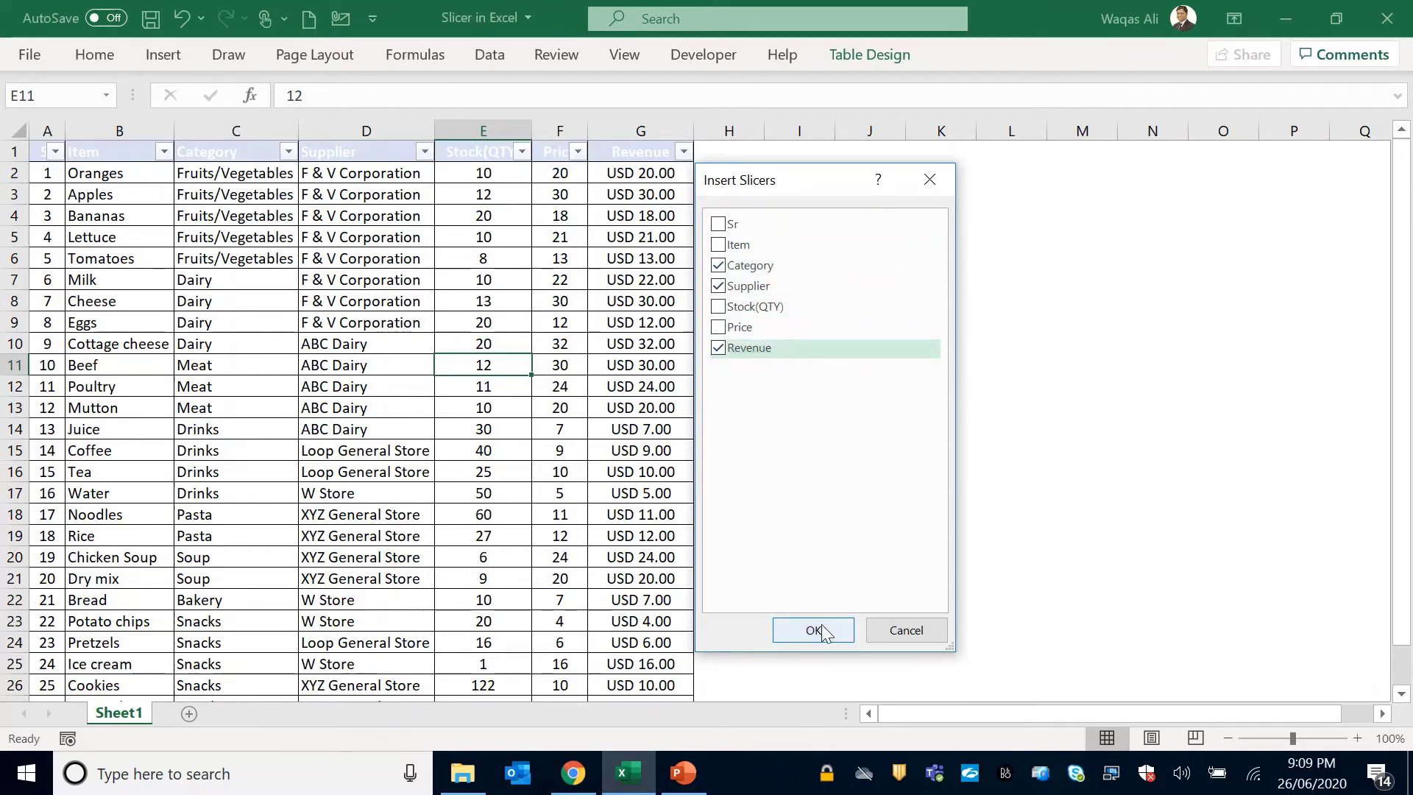
{"action": "left_click", "coordinate": [822, 626]}
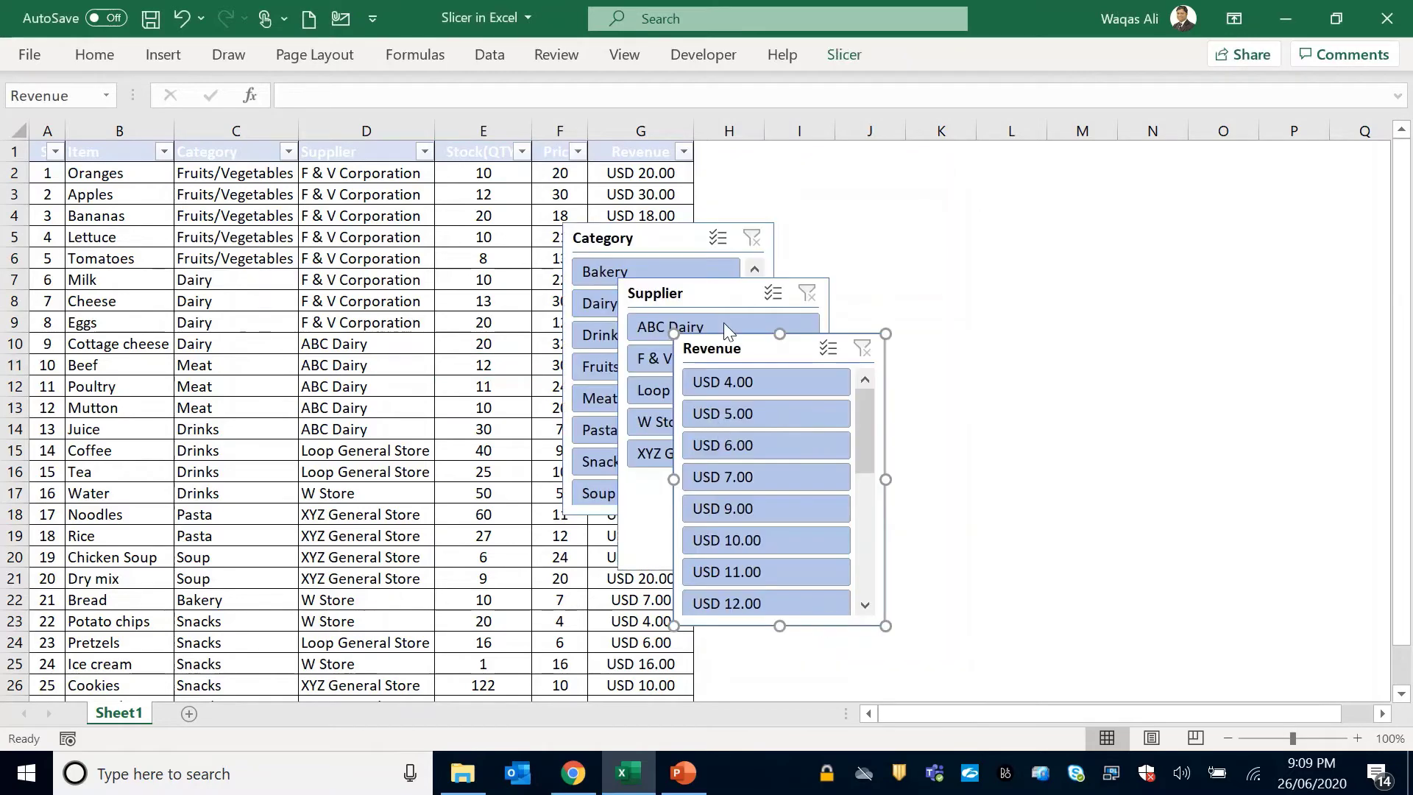
Arrange the Category, Supplier and Revenue slicers side by side, in that order, beside the table without overlapping each other.
{"action": "left_click_drag", "start_coordinate": [720, 338], "coordinate": [1159, 231]}
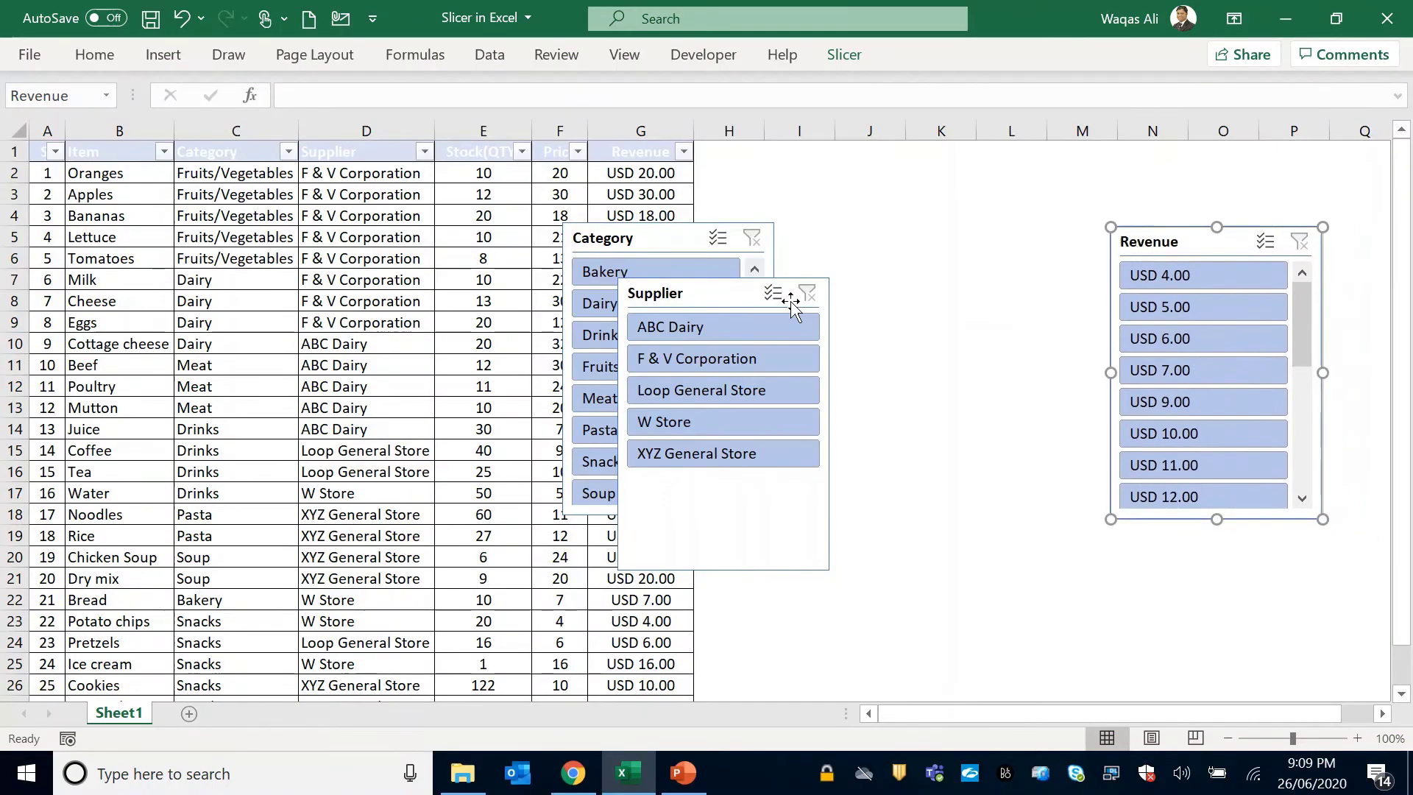
{"action": "left_click_drag", "start_coordinate": [725, 295], "coordinate": [993, 242]}
{"action": "left_click_drag", "start_coordinate": [596, 230], "coordinate": [701, 233]}
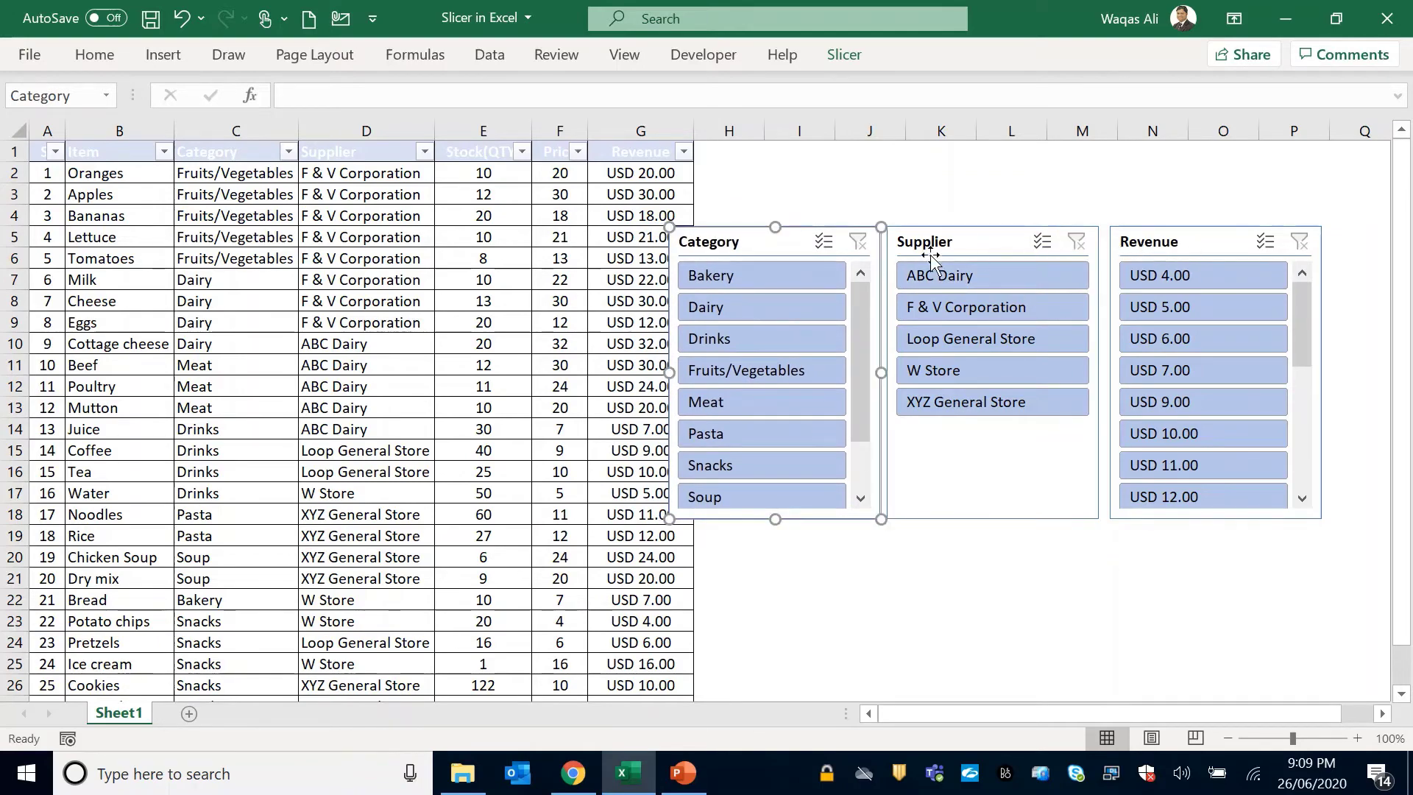
Narrow the Supplier slicer, then move the Category slicer off the table up against it and widen it to about 2.5 inches.
{"action": "left_click", "coordinate": [943, 231]}
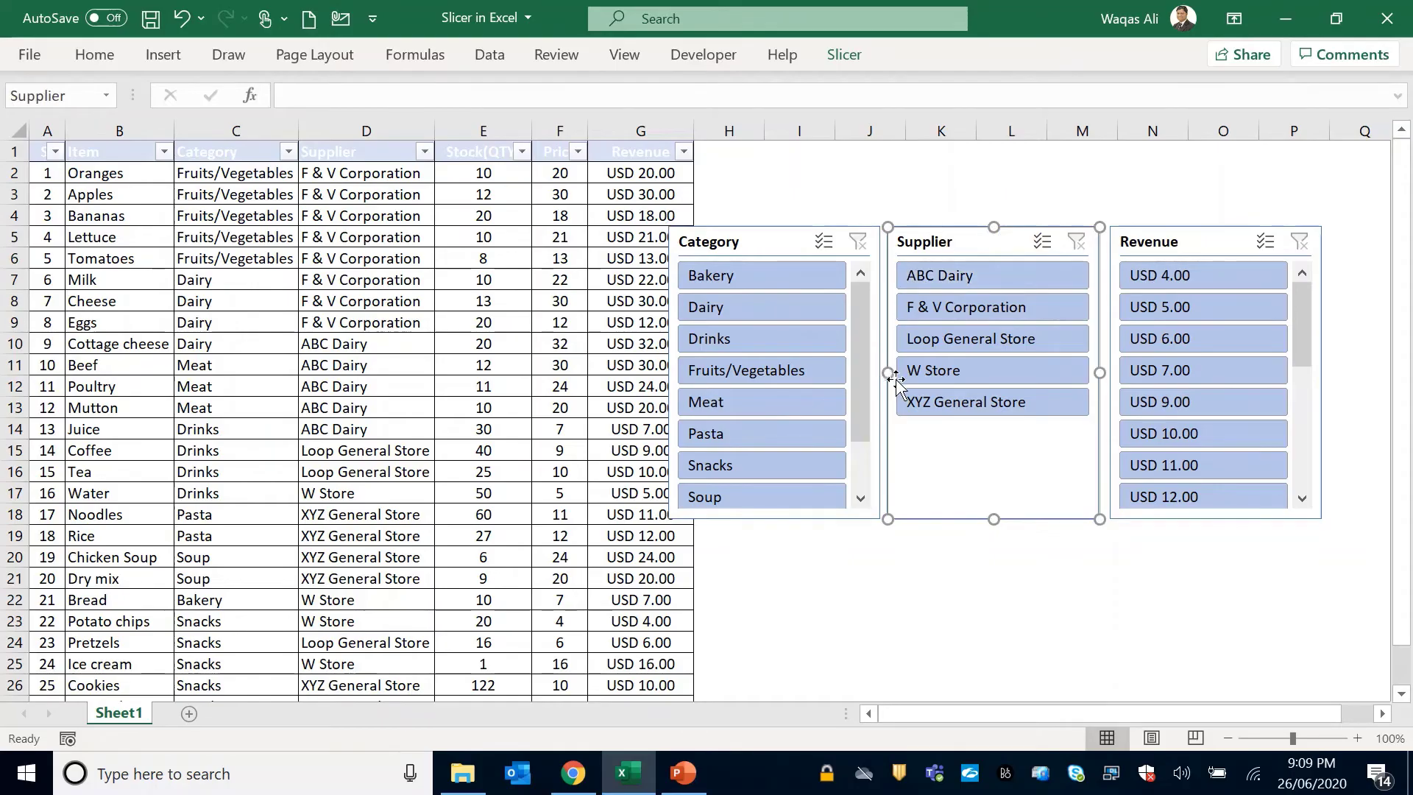
{"action": "left_click_drag", "start_coordinate": [888, 373], "coordinate": [964, 373]}
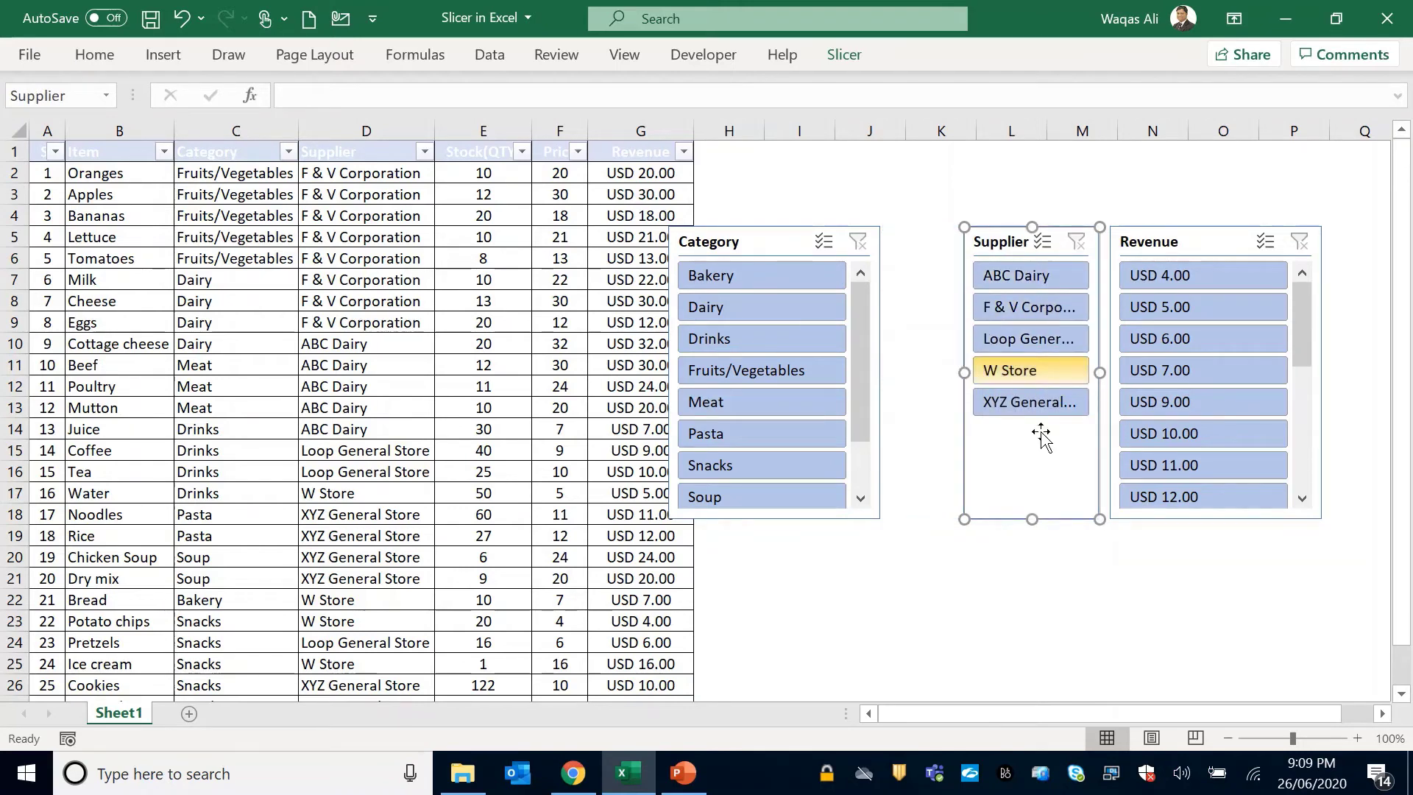
{"action": "left_click_drag", "start_coordinate": [757, 233], "coordinate": [837, 232]}
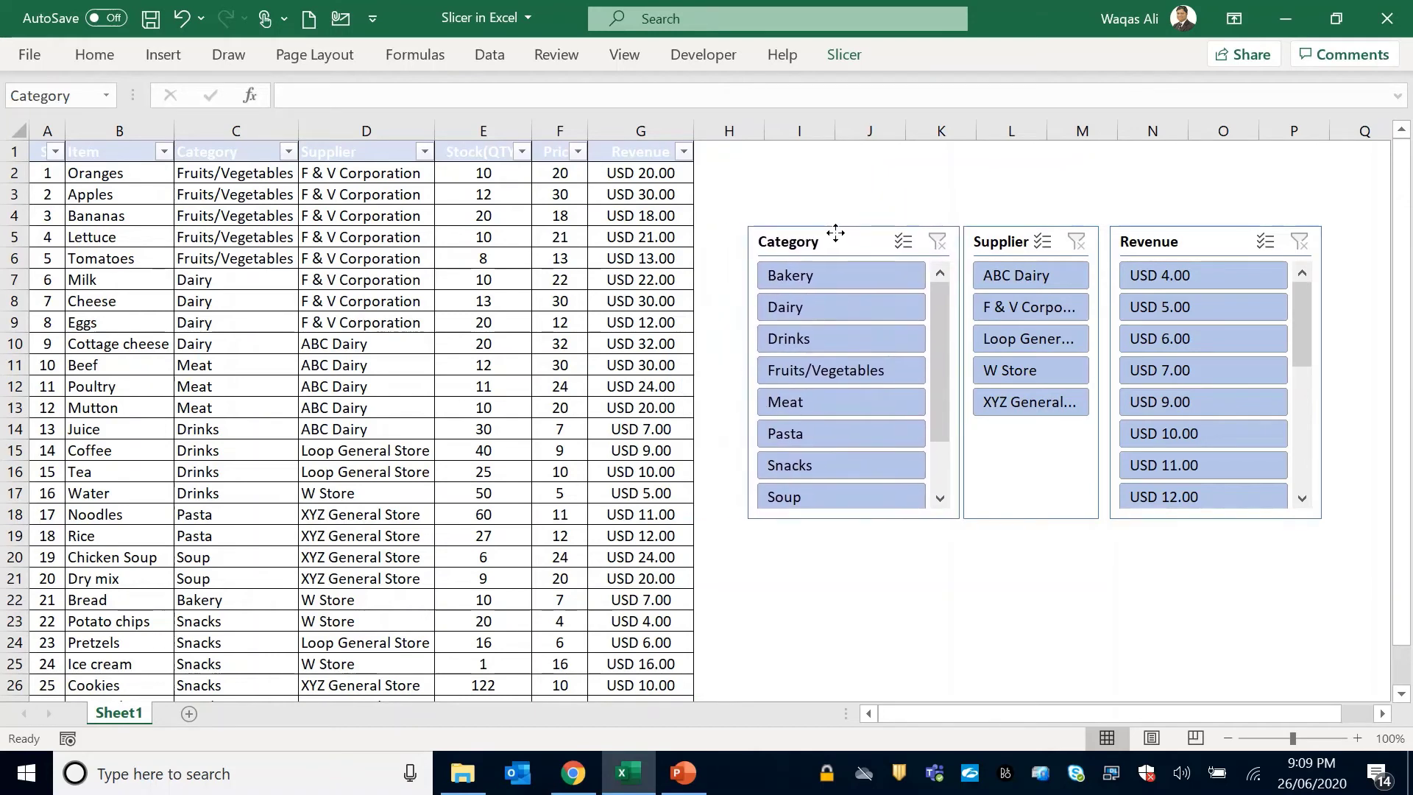
{"action": "left_click_drag", "start_coordinate": [749, 375], "coordinate": [700, 375]}
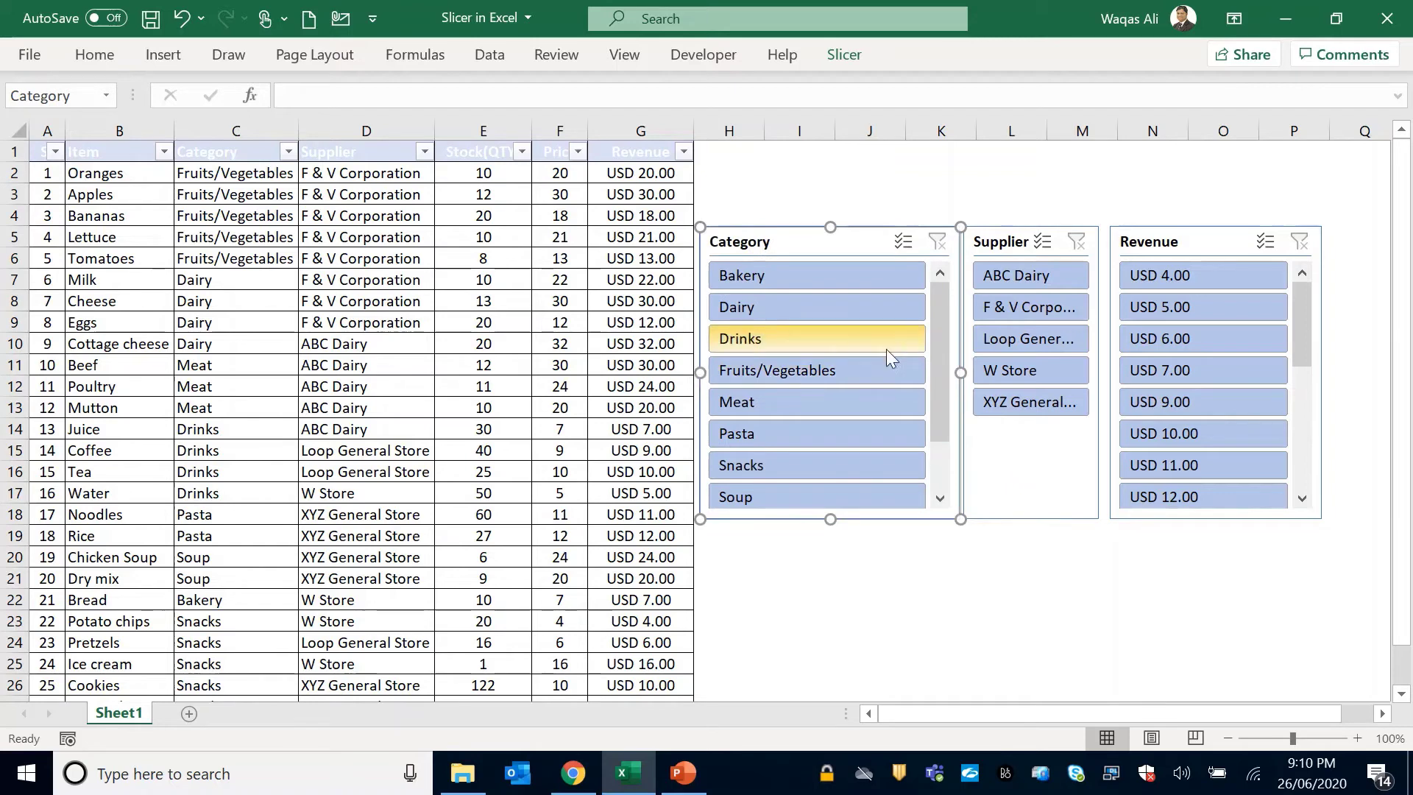
Set the Category slicer's buttons to 2 columns so that all categories fit without scrolling.
{"action": "left_click_drag", "start_coordinate": [939, 344], "coordinate": [916, 302]}
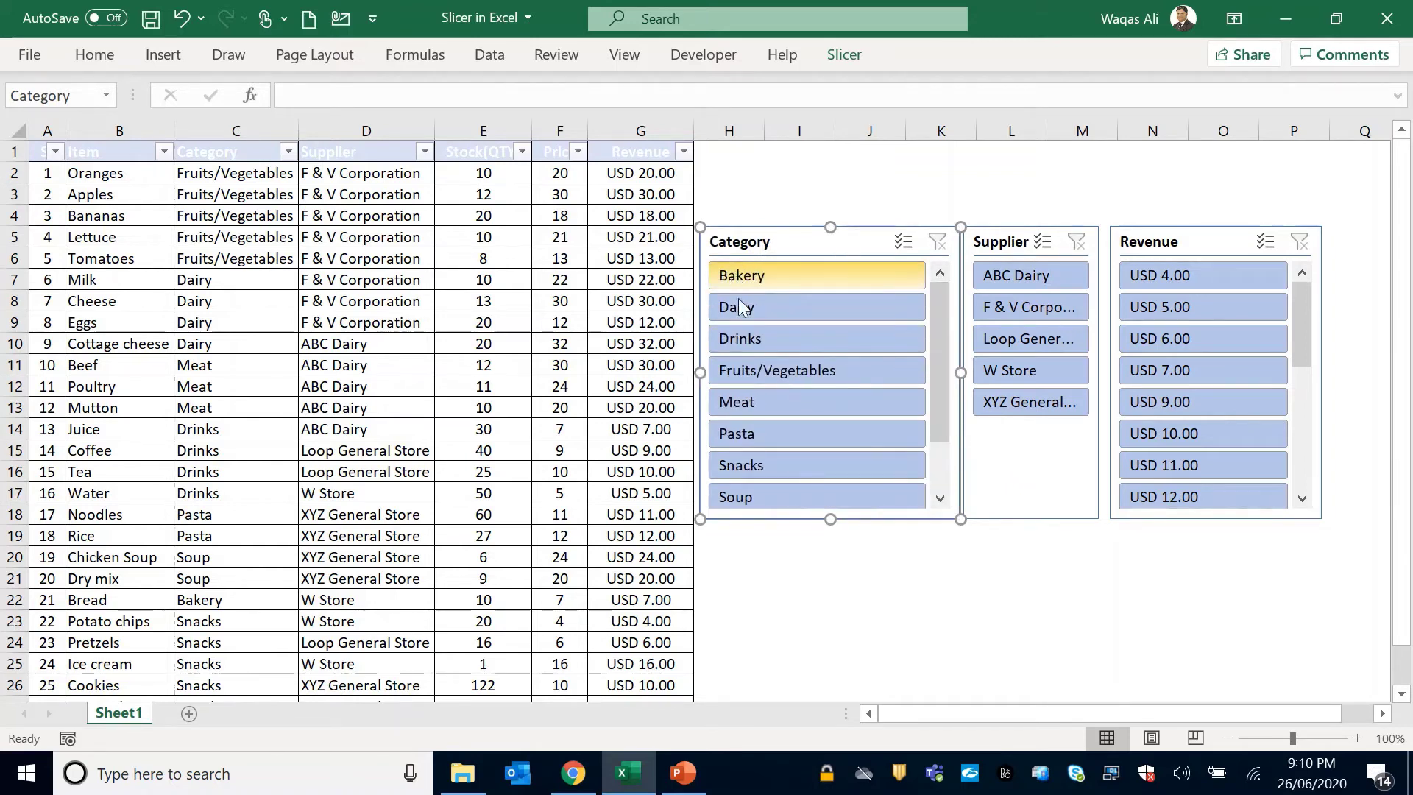
{"action": "left_click_drag", "start_coordinate": [940, 351], "coordinate": [929, 266]}
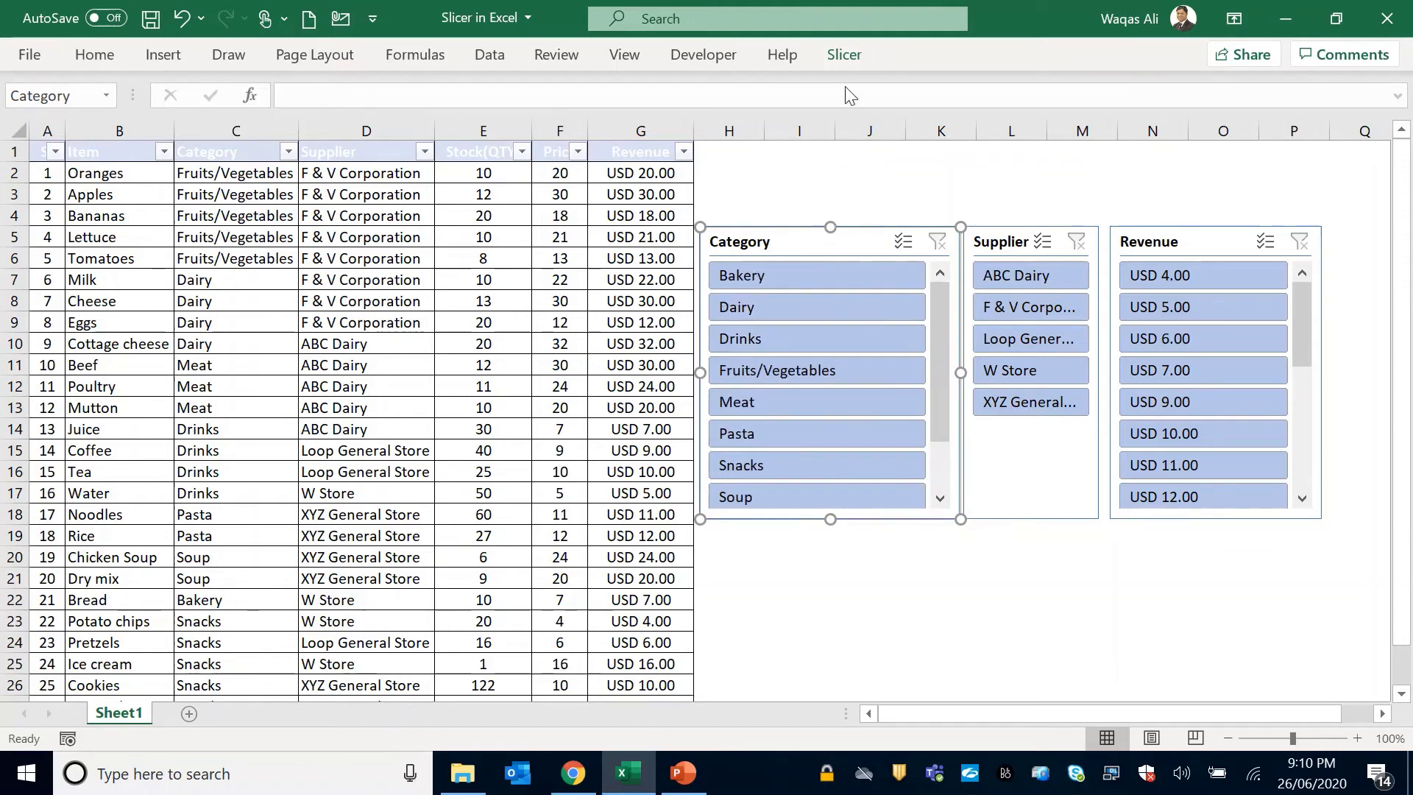
{"action": "left_click", "coordinate": [846, 57]}
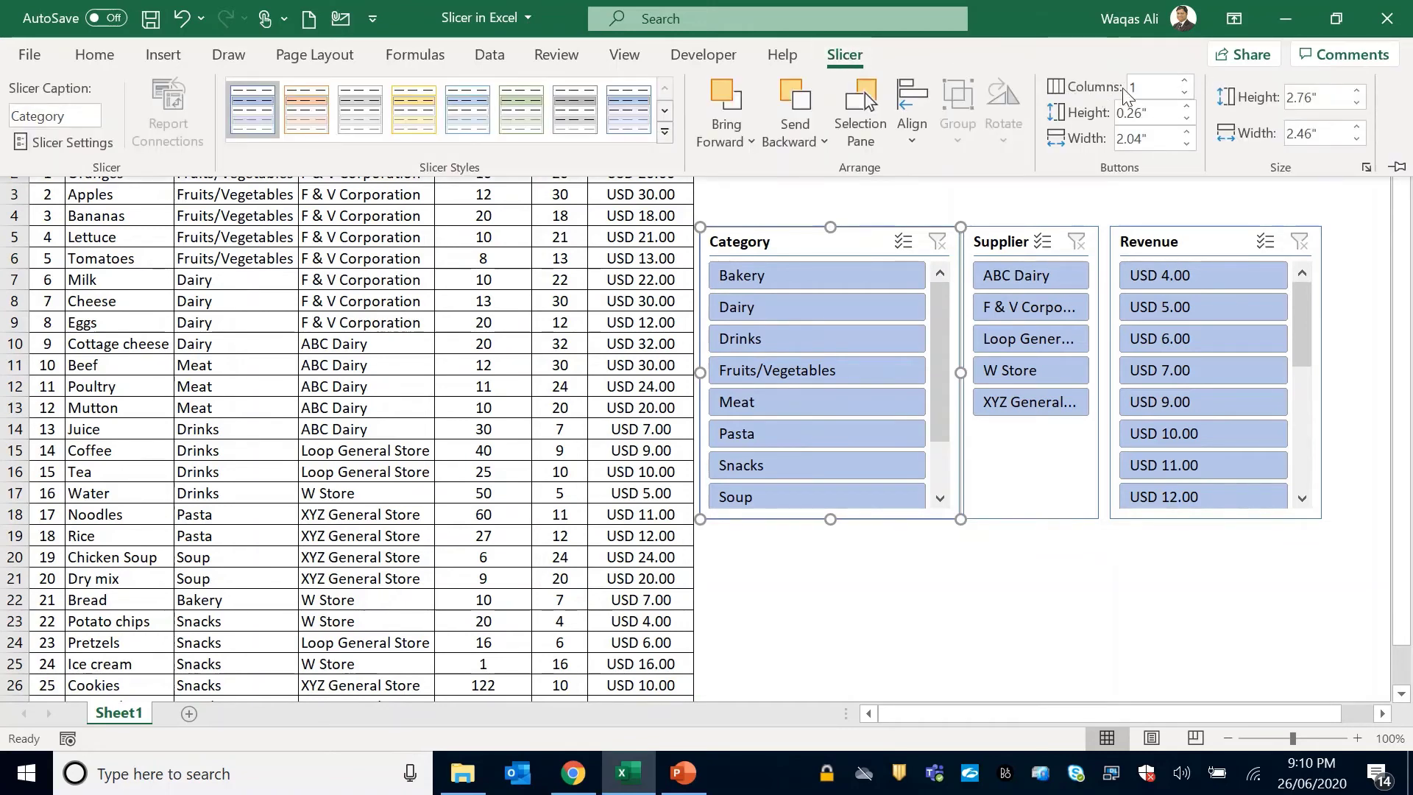
{"action": "left_click", "coordinate": [1186, 82]}
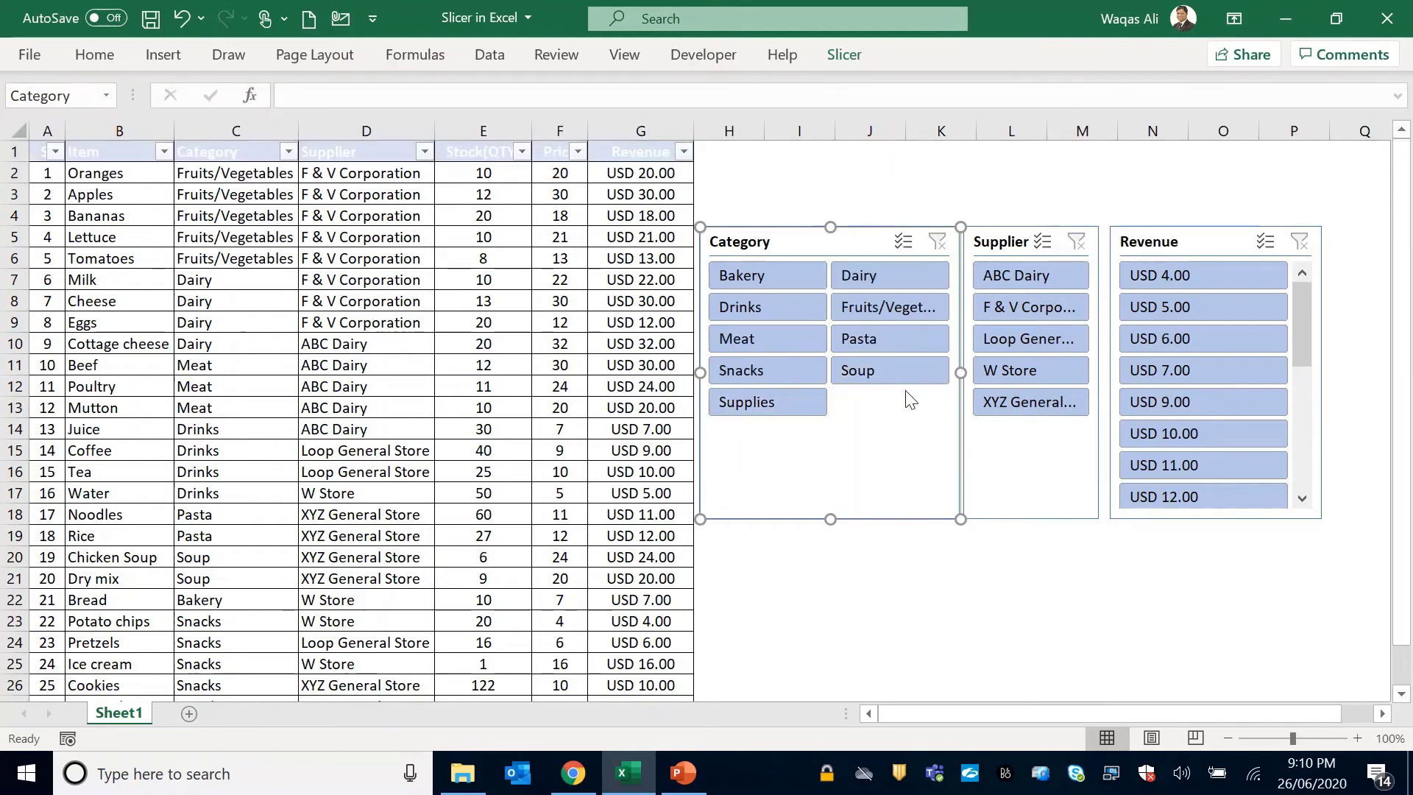
Set the Revenue slicer's buttons to 2 columns and widen the slicer so the full USD amounts fit.
{"action": "left_click", "coordinate": [1218, 230]}
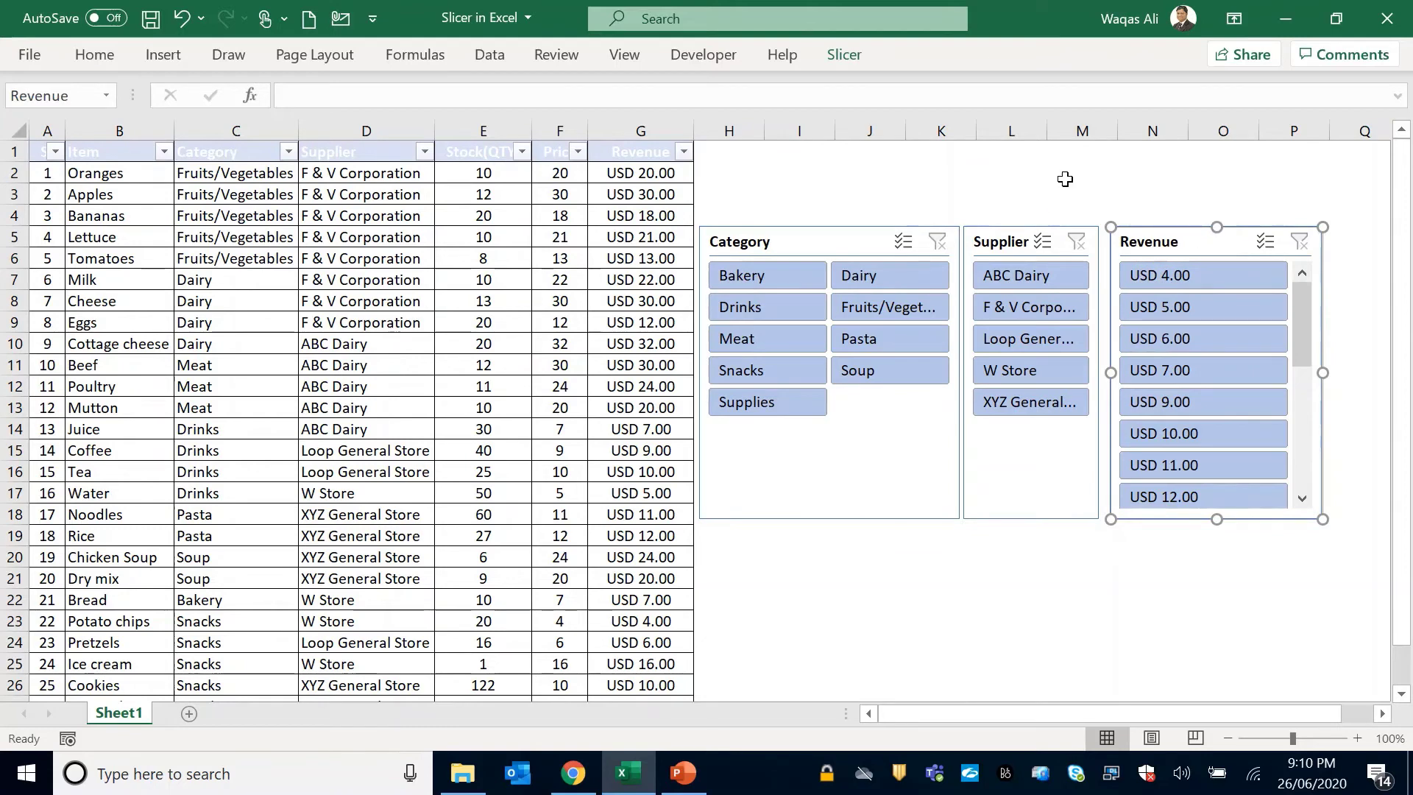
{"action": "left_click", "coordinate": [863, 60]}
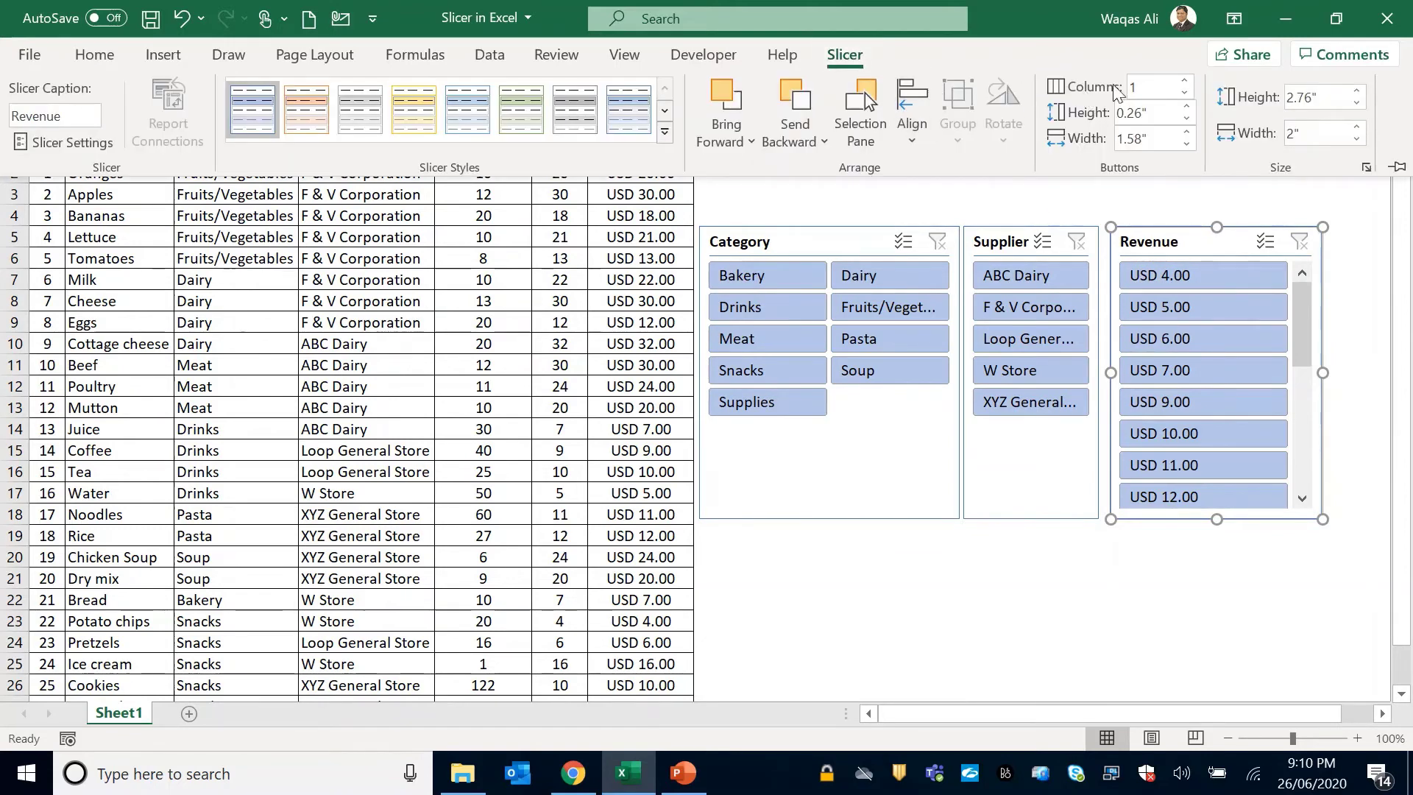
{"action": "left_click", "coordinate": [1184, 81]}
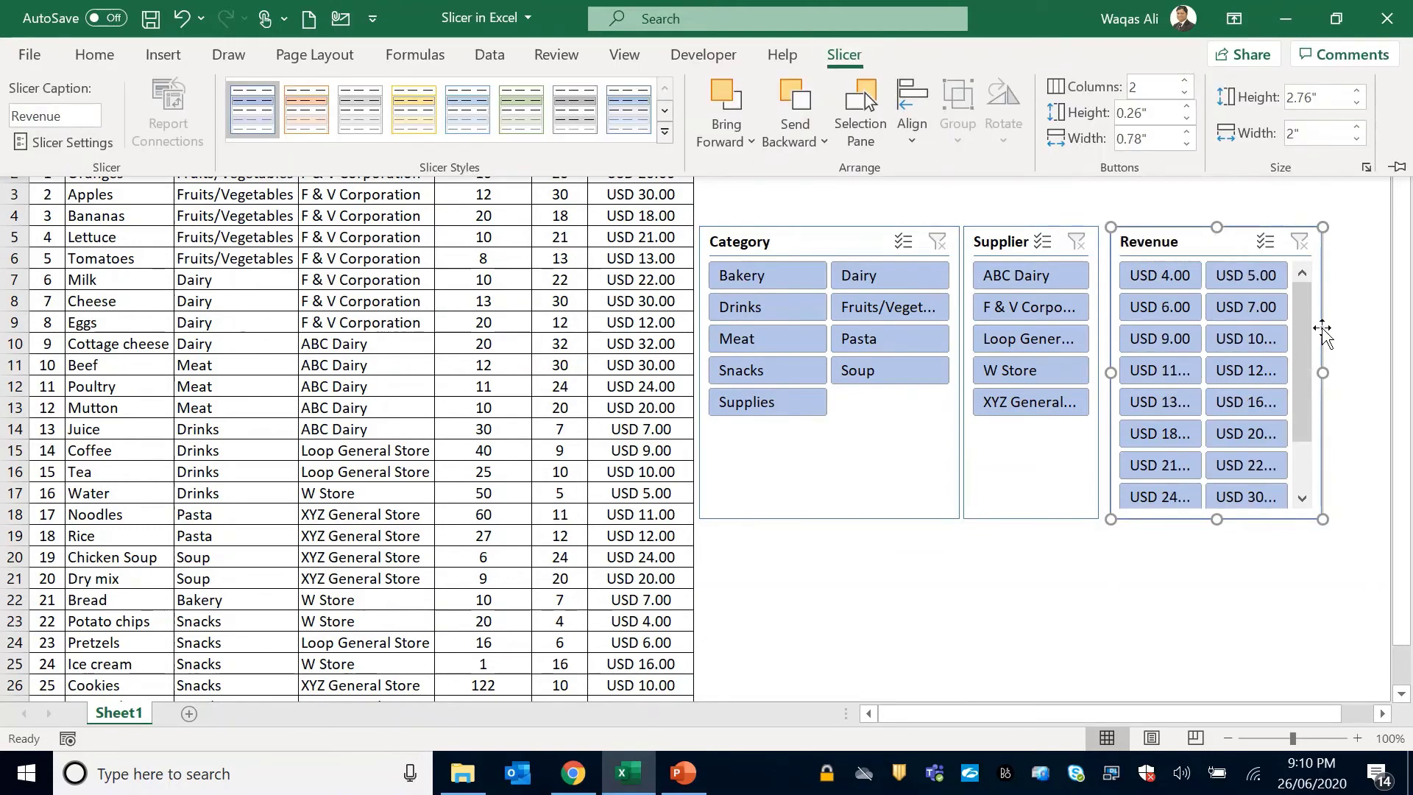
{"action": "left_click", "coordinate": [1322, 373]}
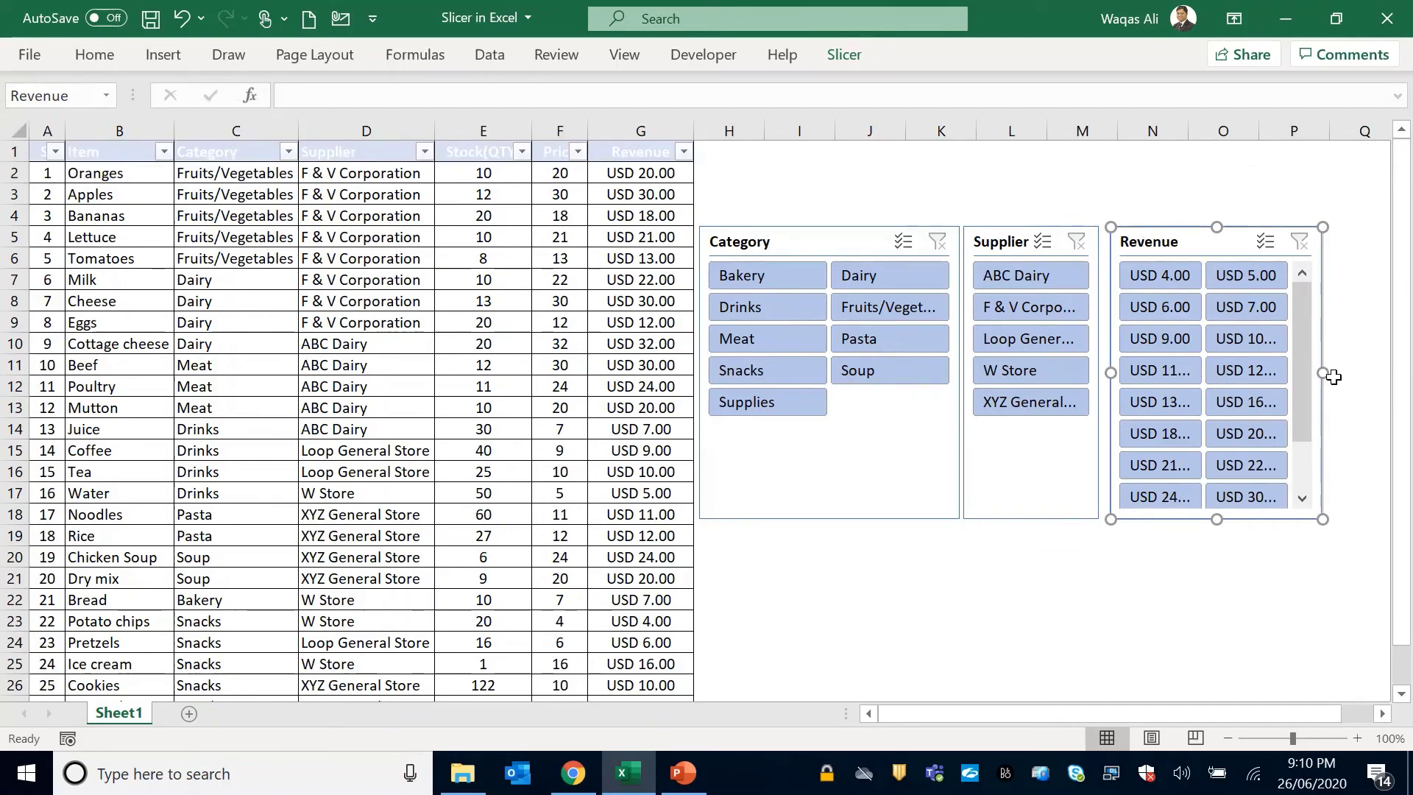
{"action": "left_click_drag", "start_coordinate": [1323, 373], "coordinate": [654, 383]}
{"action": "left_click_drag", "start_coordinate": [1077, 713], "coordinate": [733, 731]}
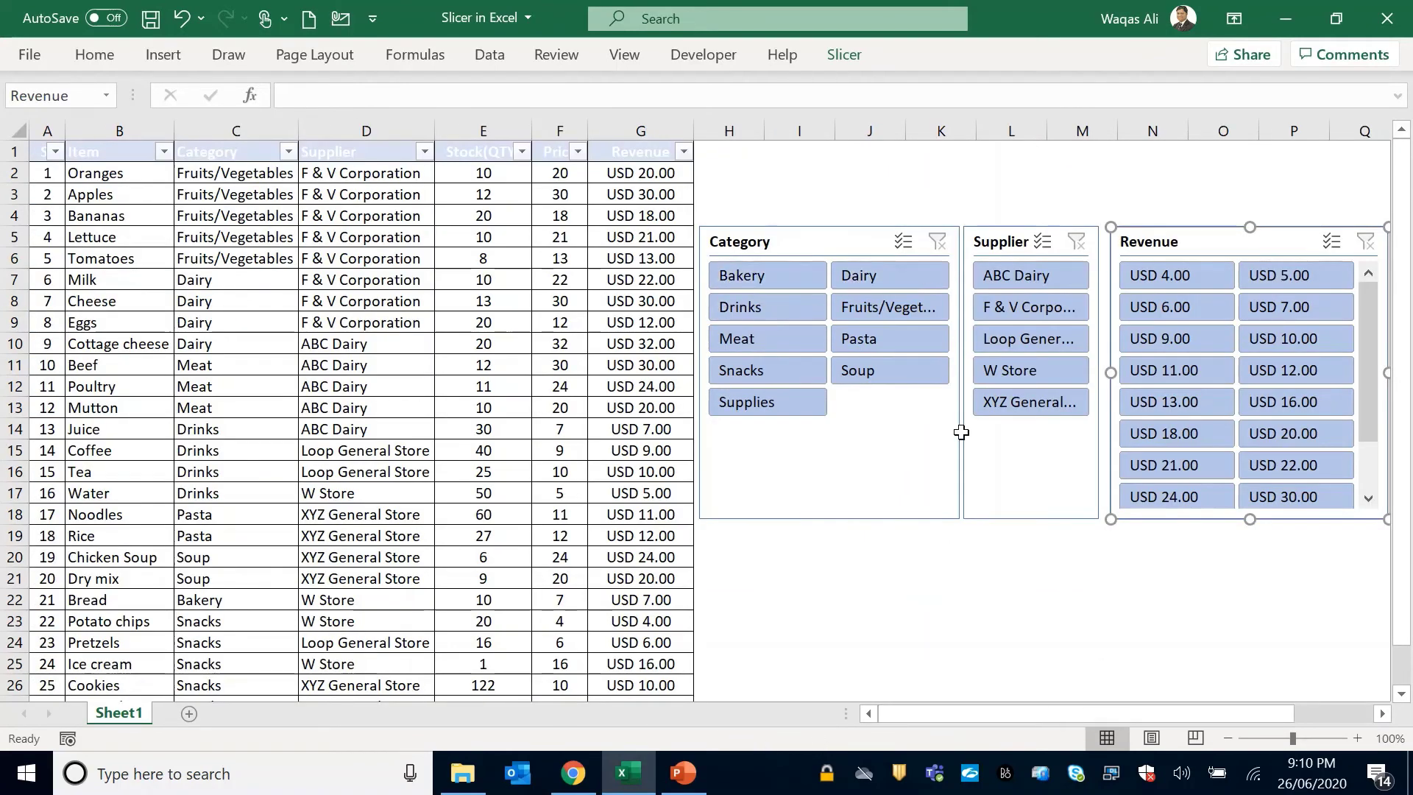
{"action": "left_click", "coordinate": [970, 597]}
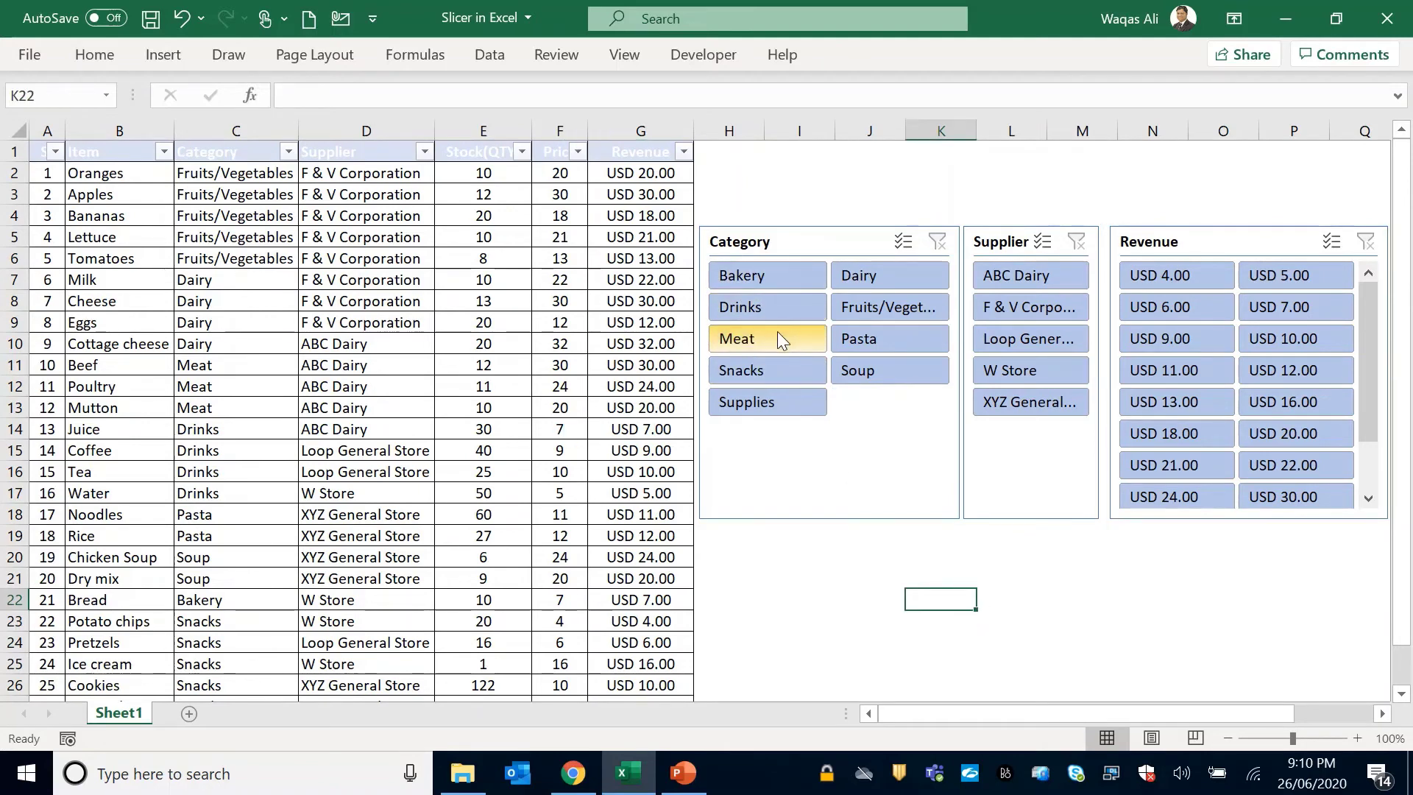
Filter the table with the Category slicer by Fruits/Vegetables, Snacks and Dairy in turn, then narrow Dairy to the supplier F & V Corporation.
{"action": "left_click", "coordinate": [861, 312]}
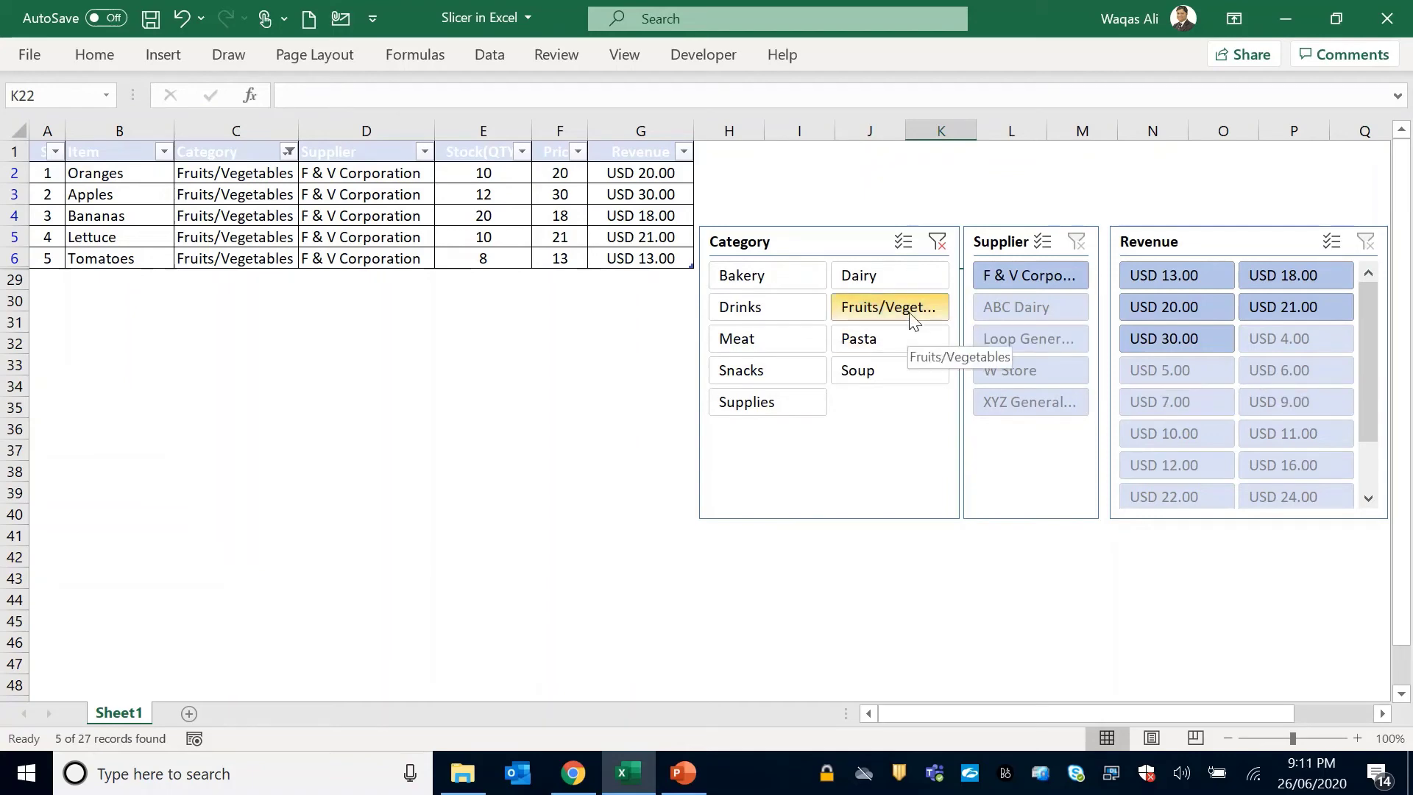
{"action": "left_click", "coordinate": [766, 373]}
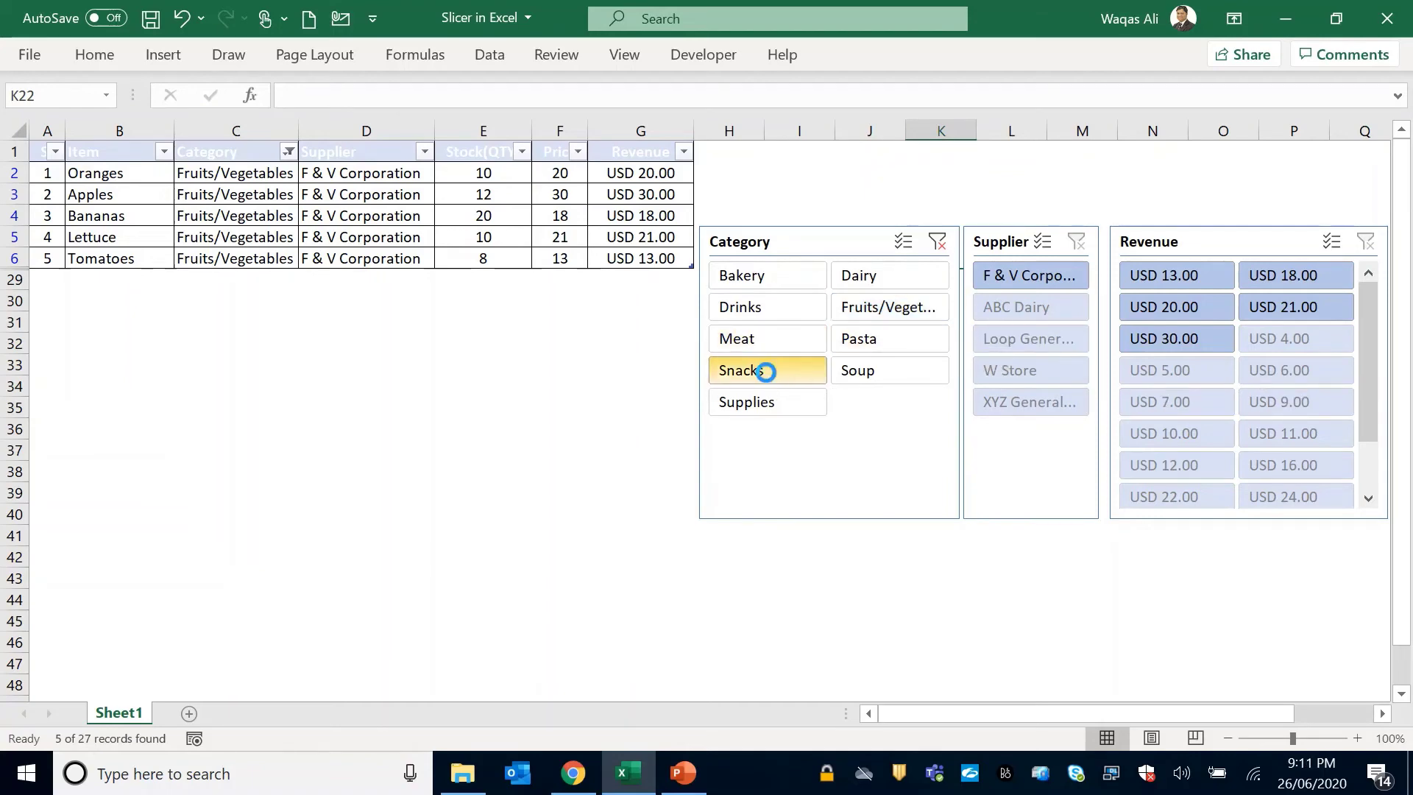
{"action": "left_click", "coordinate": [857, 285]}
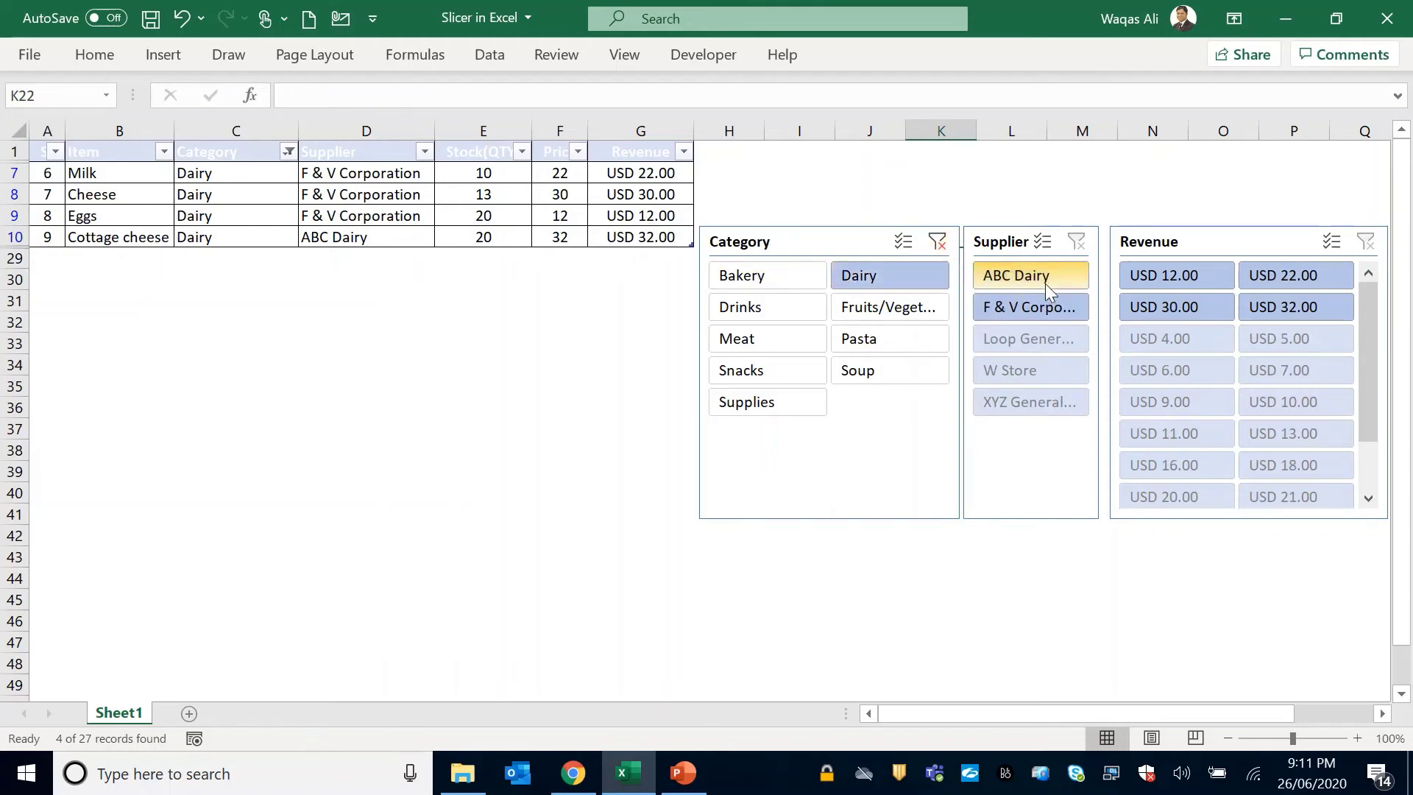
{"action": "left_click", "coordinate": [1014, 311]}
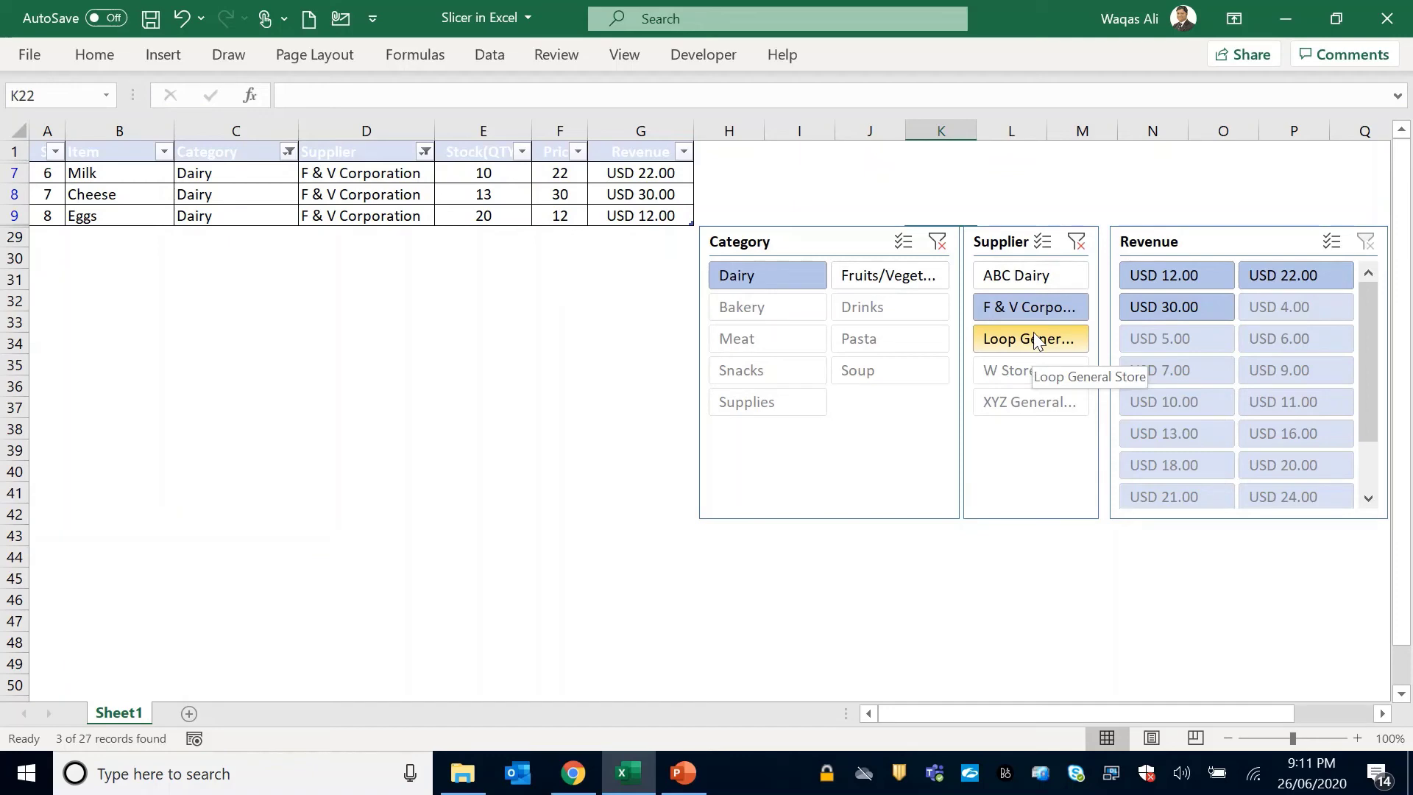
Clear the Supplier and Category slicer filters so that all table rows are shown.
{"action": "left_click", "coordinate": [1078, 244]}
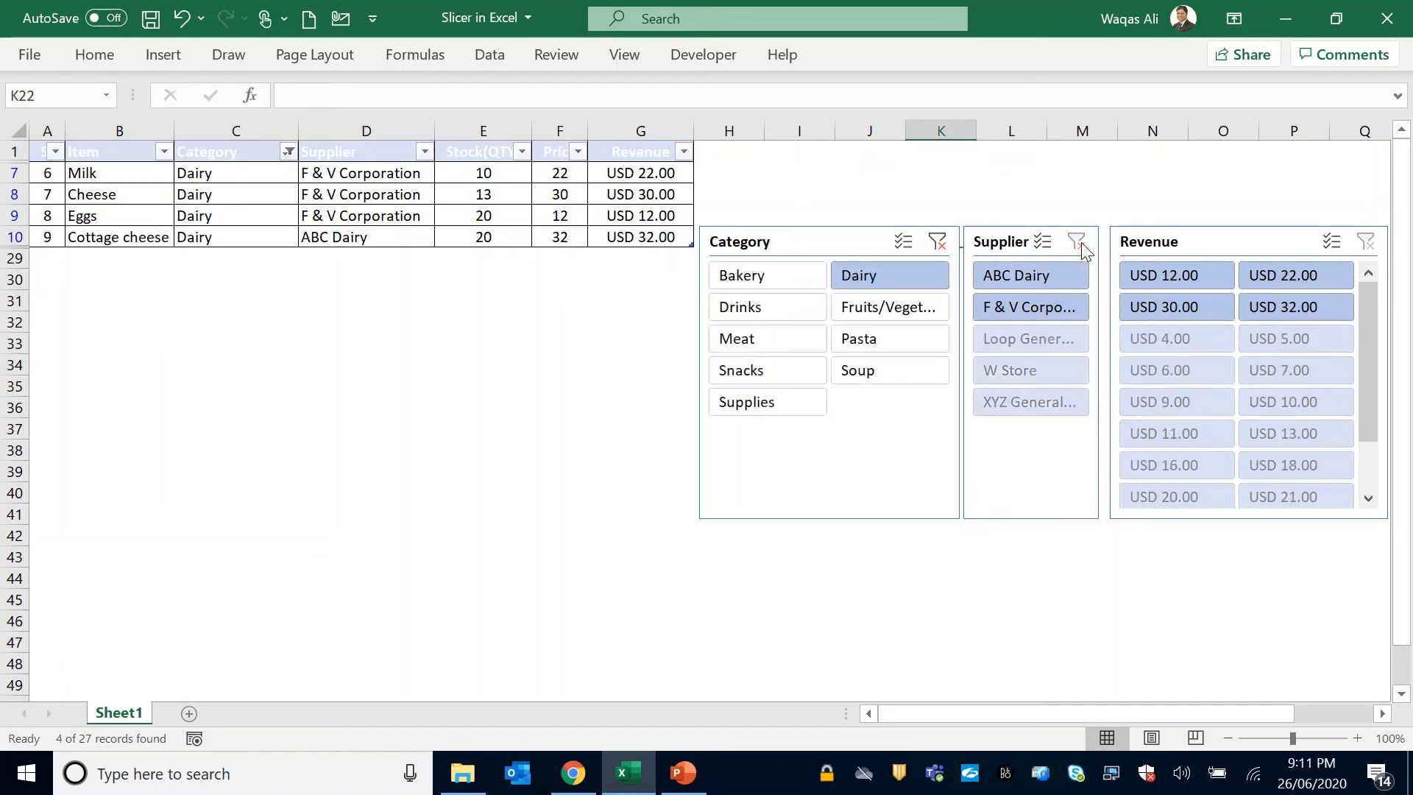
{"action": "left_click", "coordinate": [937, 243]}
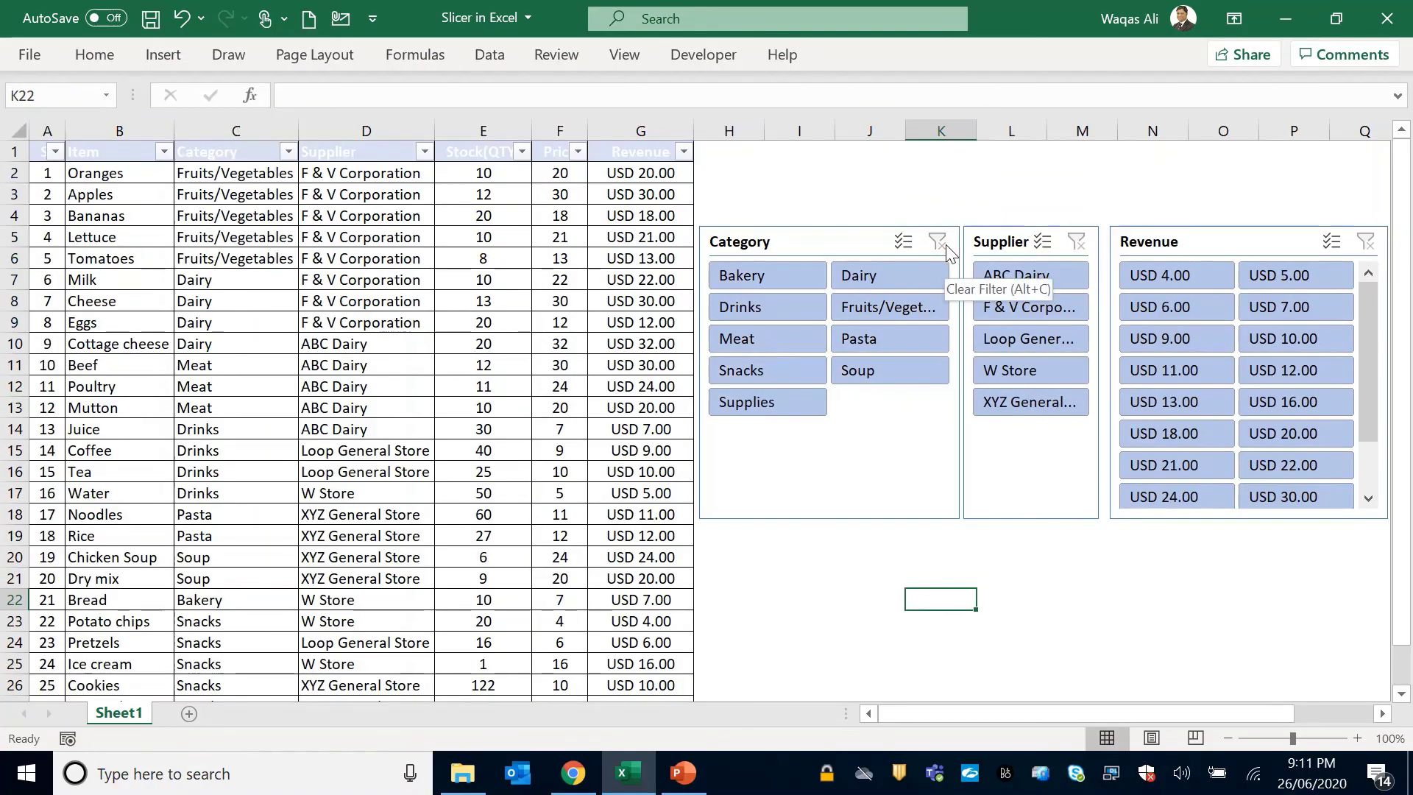